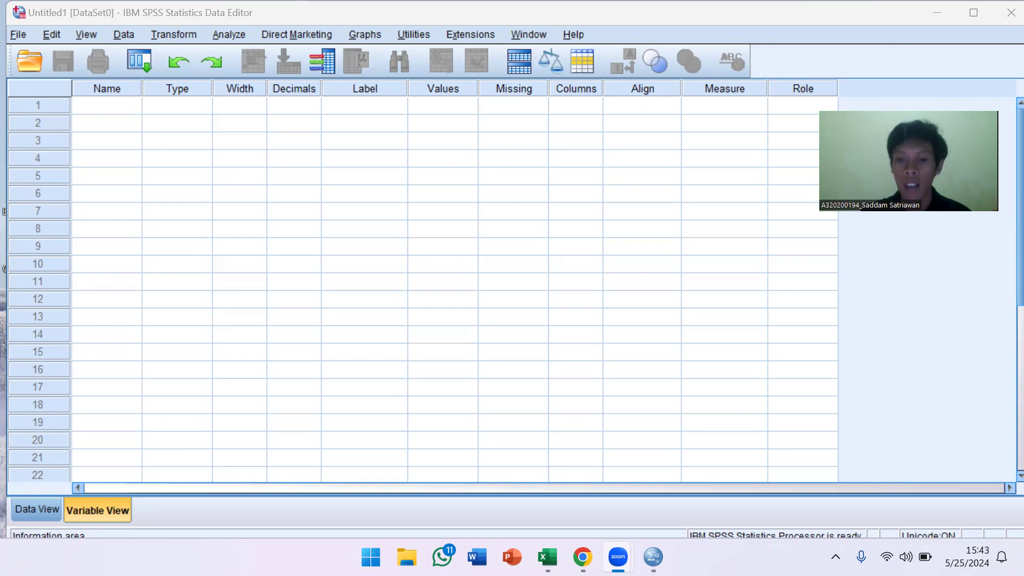
# - Switch to Excel, review the two interned group score columns in Mann-Whitney U.xlsx, and return to SPSS
pyautogui.moveTo(669, 545)
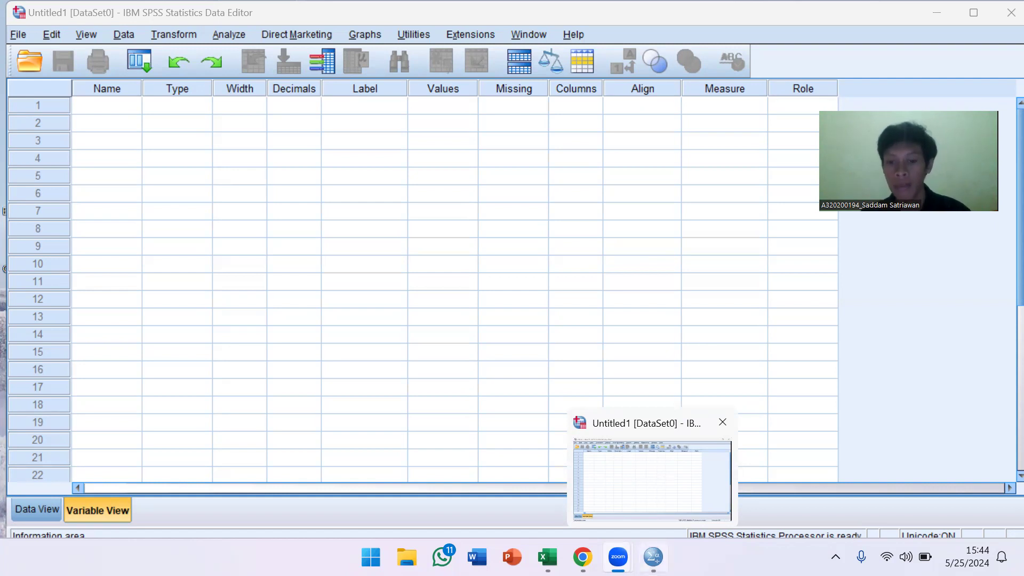
pyautogui.click(652, 479)
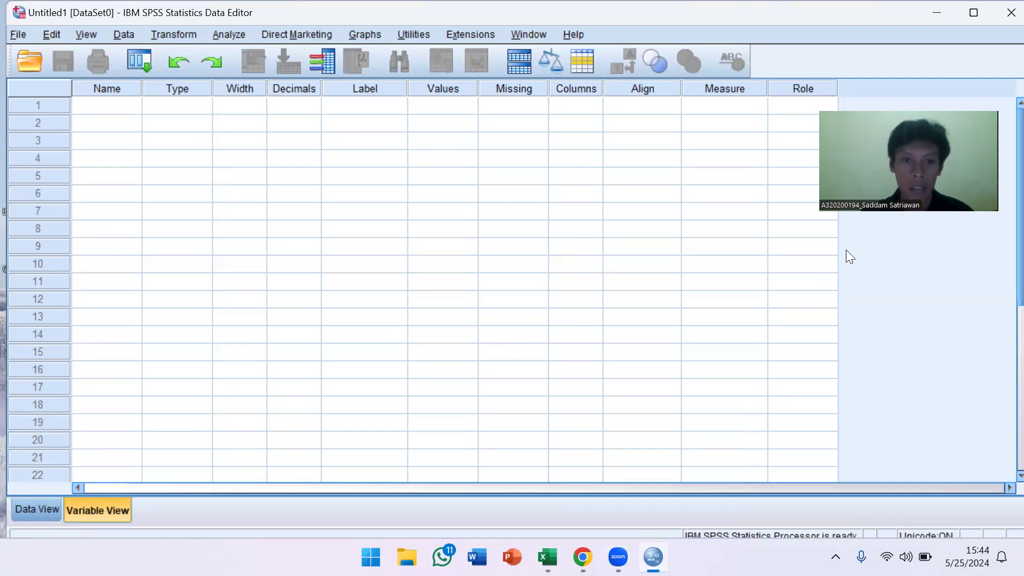
pyautogui.click(548, 557)
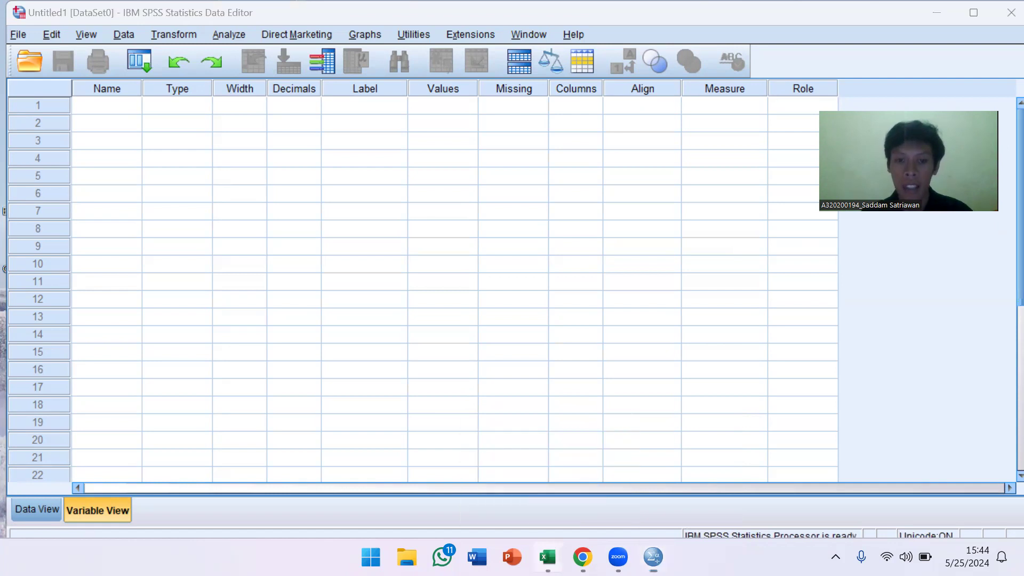
pyautogui.scroll(-1, 206, 270)
pyautogui.scroll(1, 206, 270)
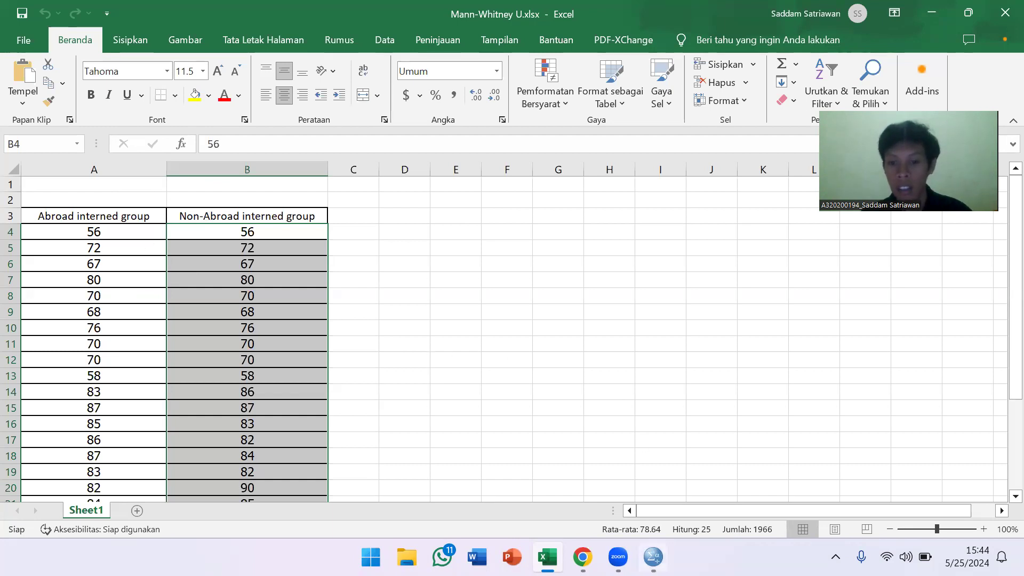
pyautogui.click(653, 556)
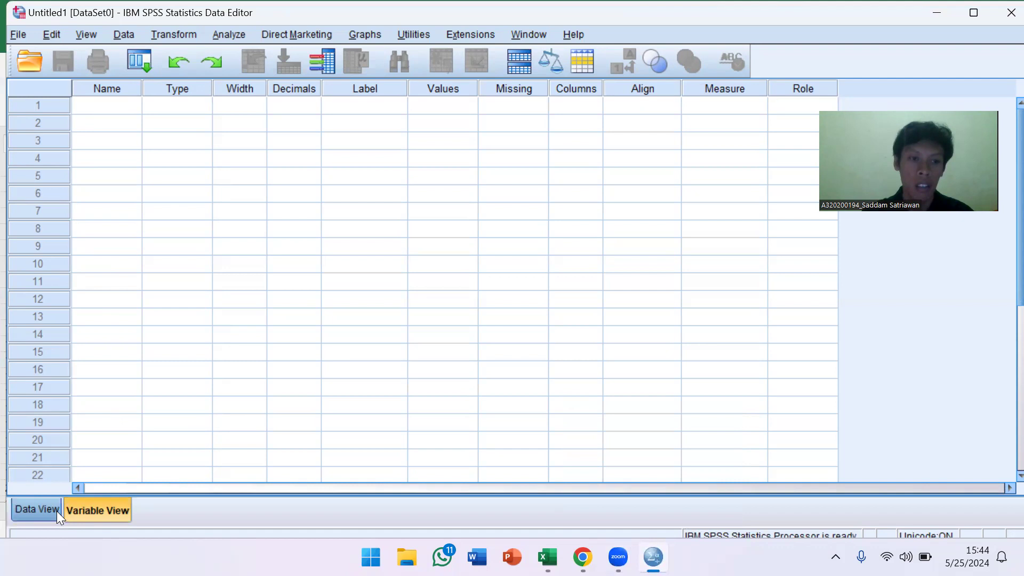
# - Define two variables in Variable View, naming the first Kelompok and the second Nilai
pyautogui.click(117, 109)
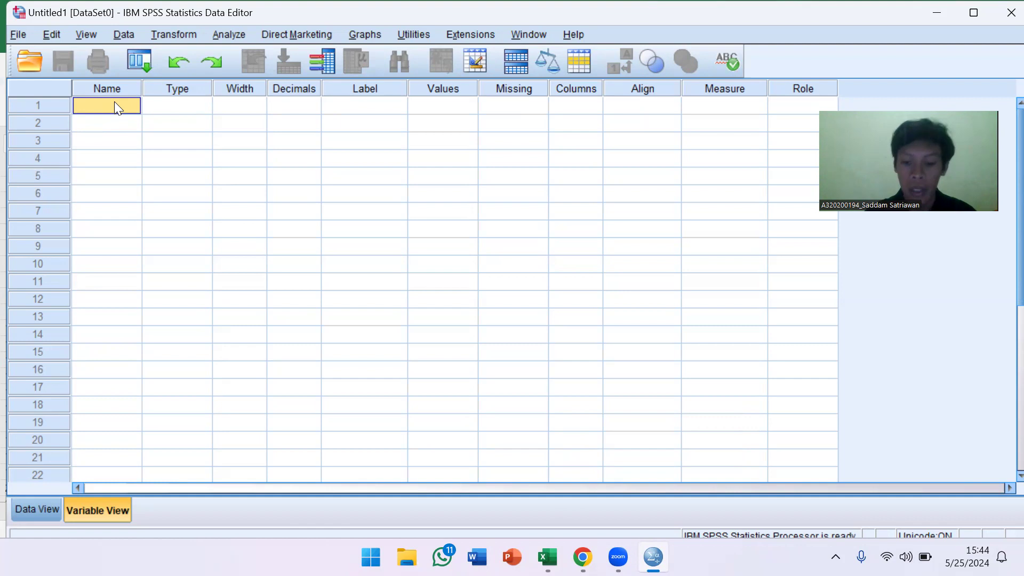
pyautogui.write('Ke')
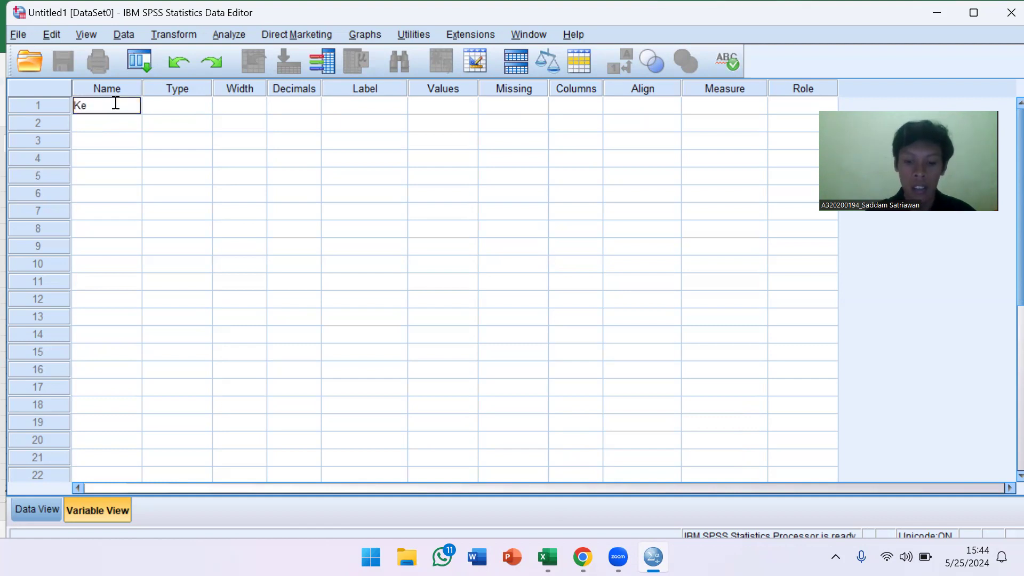
pyautogui.write('lompok')
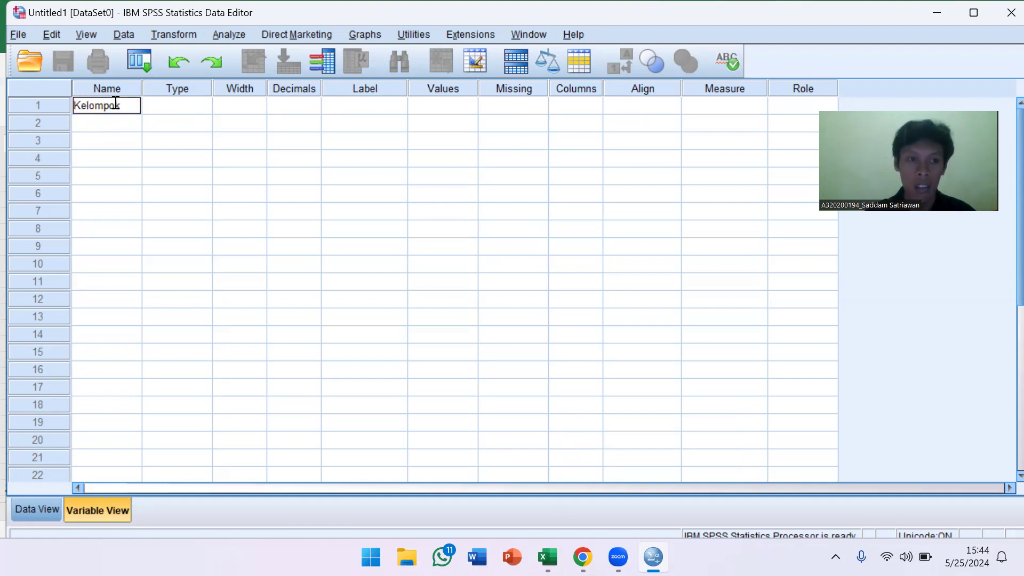
pyautogui.click(91, 125)
pyautogui.write('Nilai')
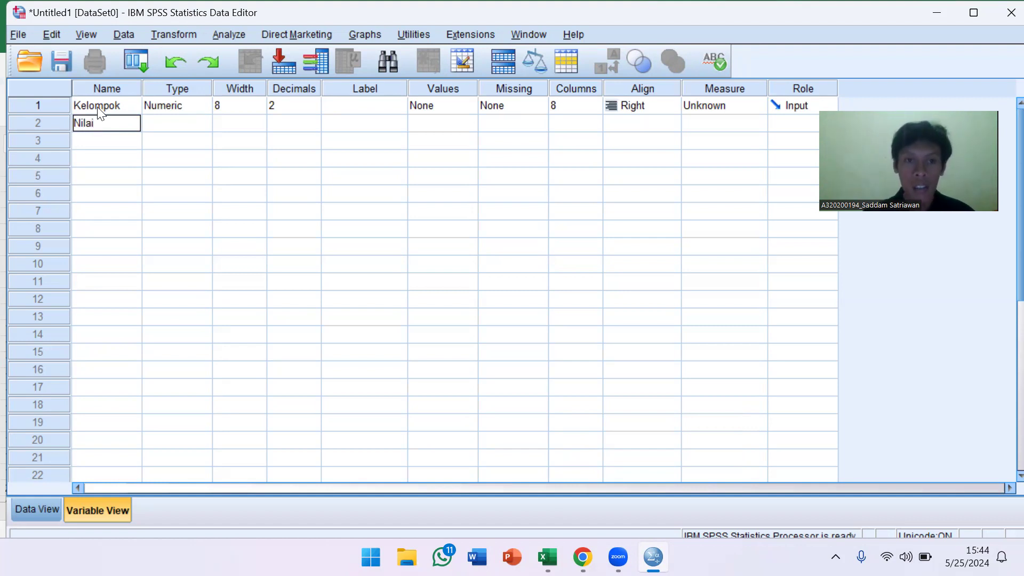
pyautogui.click(395, 229)
# - Set the decimals of both the Kelompok and Nilai variables to 0
pyautogui.click(299, 125)
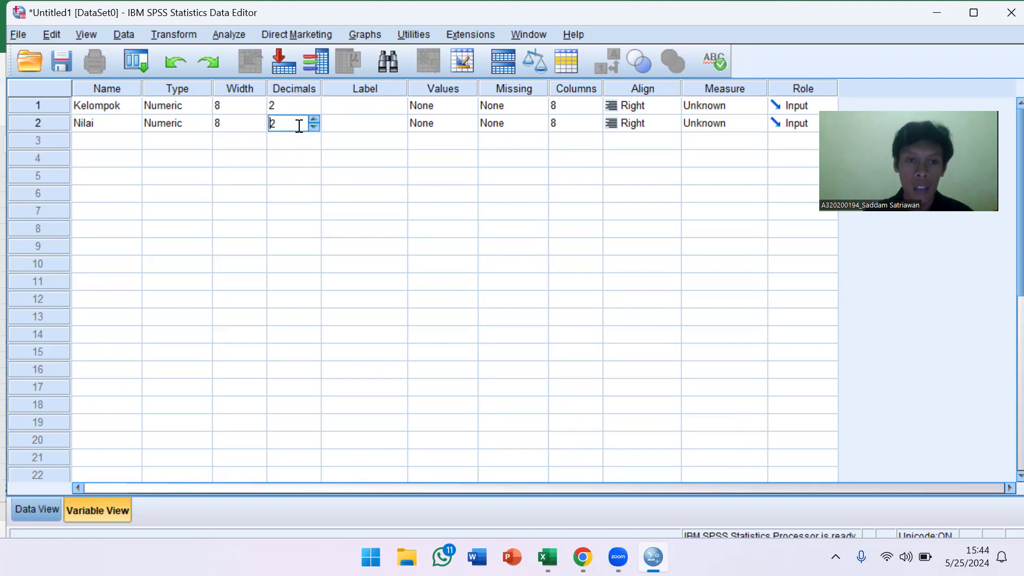
pyautogui.click(310, 106)
pyautogui.click(313, 109)
pyautogui.click(314, 108)
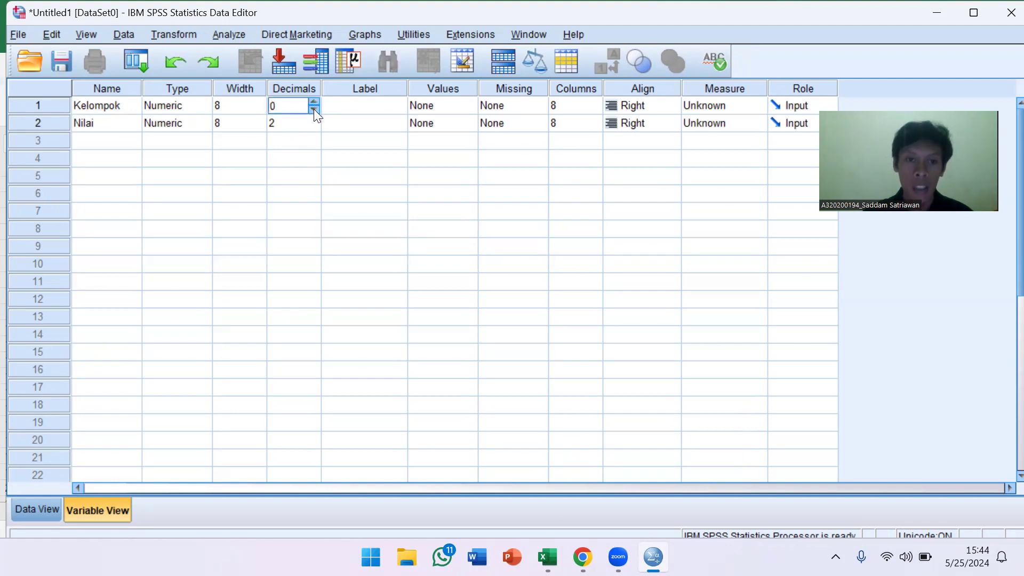
pyautogui.click(309, 123)
pyautogui.click(314, 130)
pyautogui.click(313, 130)
# - Enter the variable labels Kelompok for the first variable and Nilai for the second
pyautogui.click(338, 105)
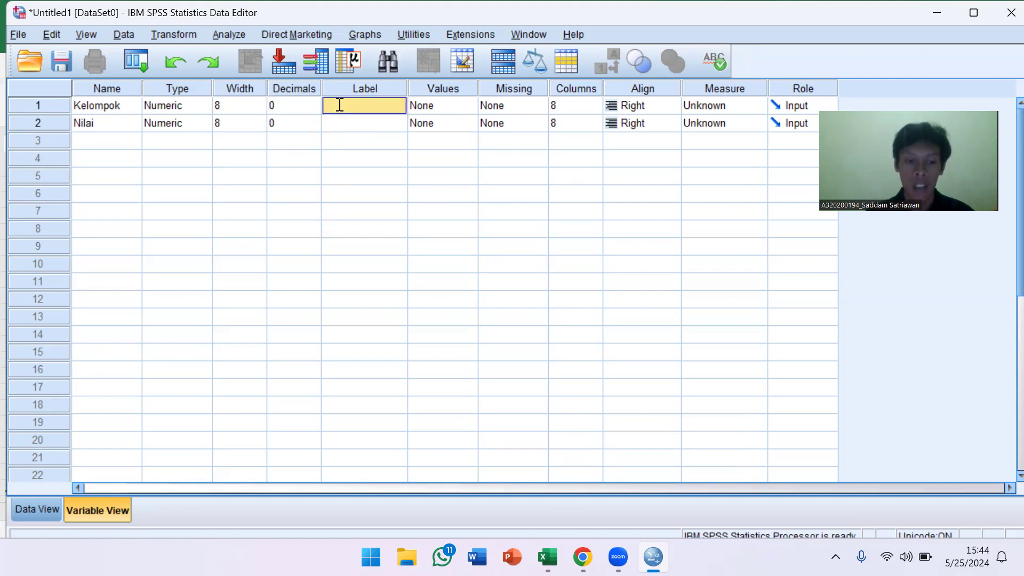
pyautogui.click(339, 104)
pyautogui.write('Kelompok')
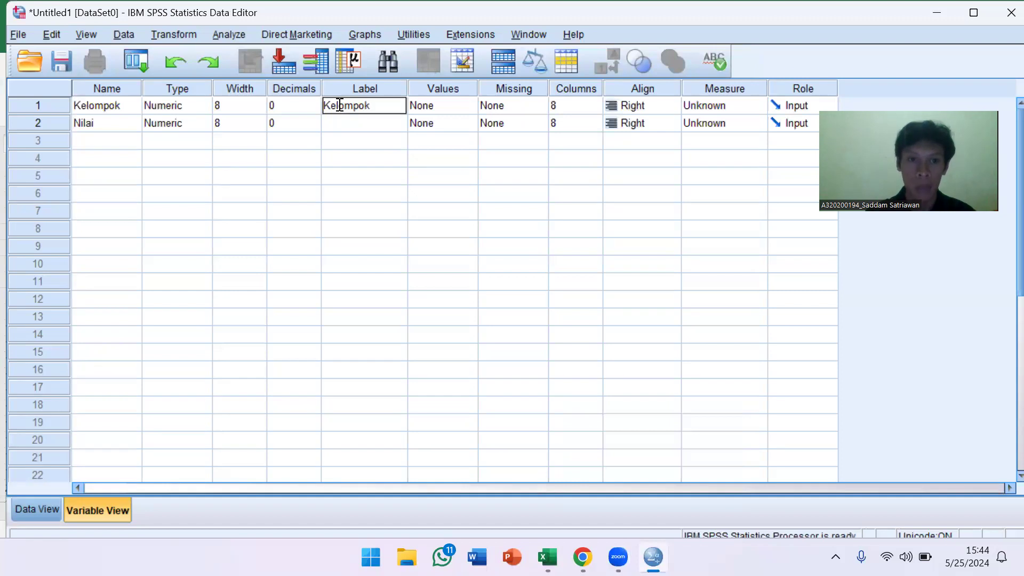
pyautogui.click(357, 117)
pyautogui.click(358, 119)
pyautogui.write('Nilai')
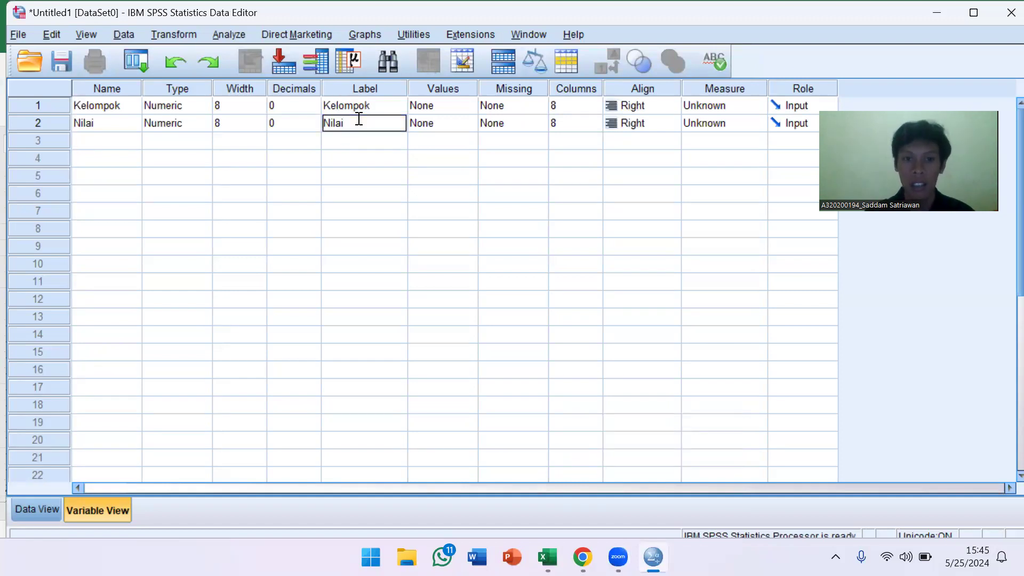
pyautogui.click(505, 158)
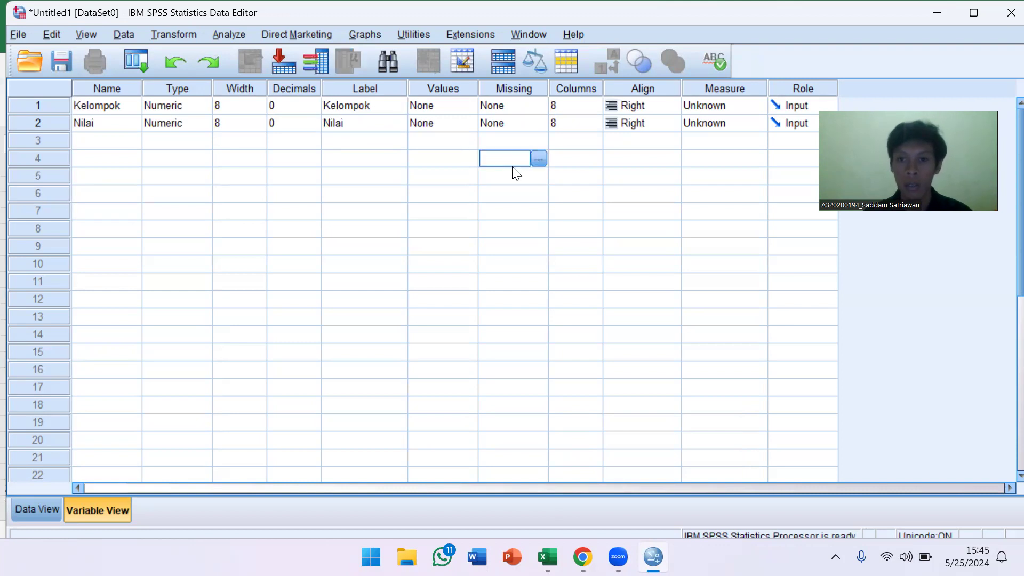
# - Set the measurement level to Nominal for Kelompok and to Scale for Nilai
pyautogui.click(718, 105)
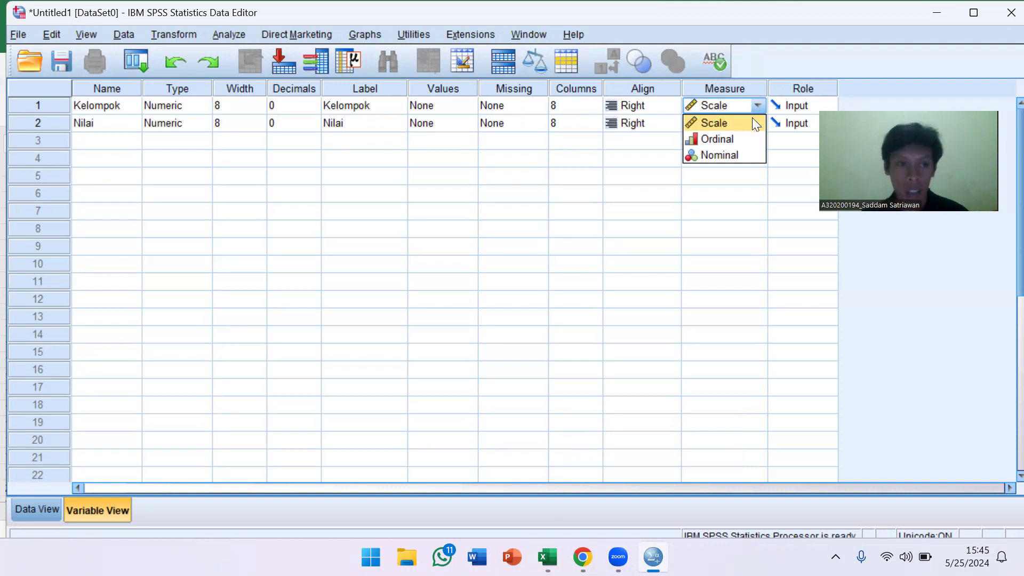
pyautogui.click(744, 155)
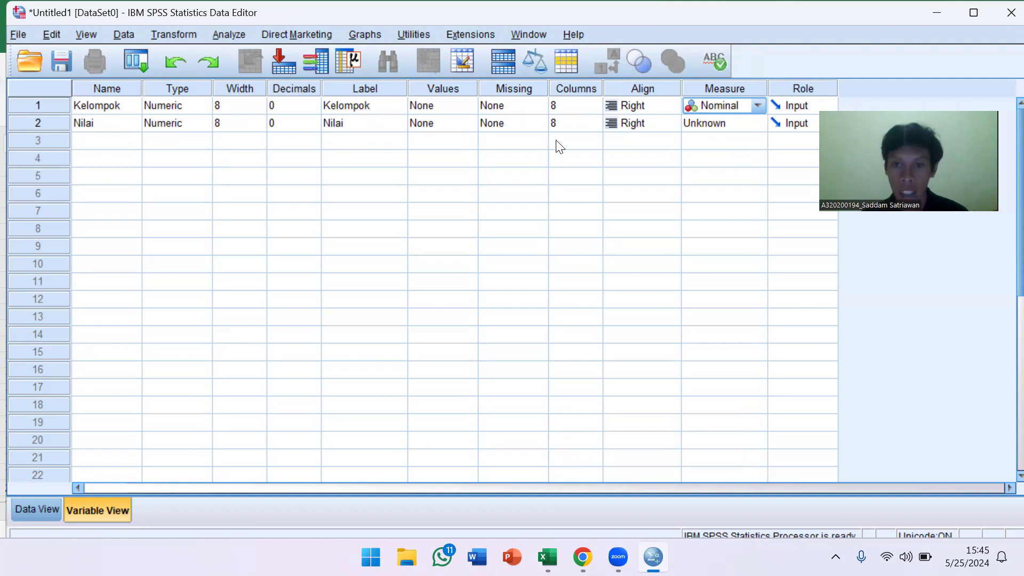
pyautogui.click(730, 126)
pyautogui.click(725, 141)
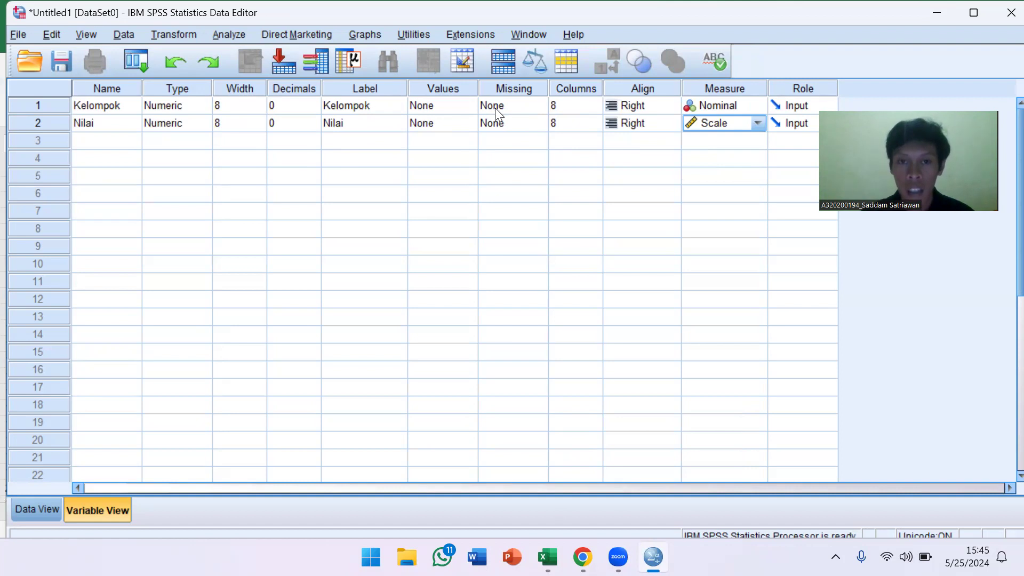
# - Open the value labels of Kelompok and add the value 1 with the label Luar Negeri
pyautogui.click(452, 109)
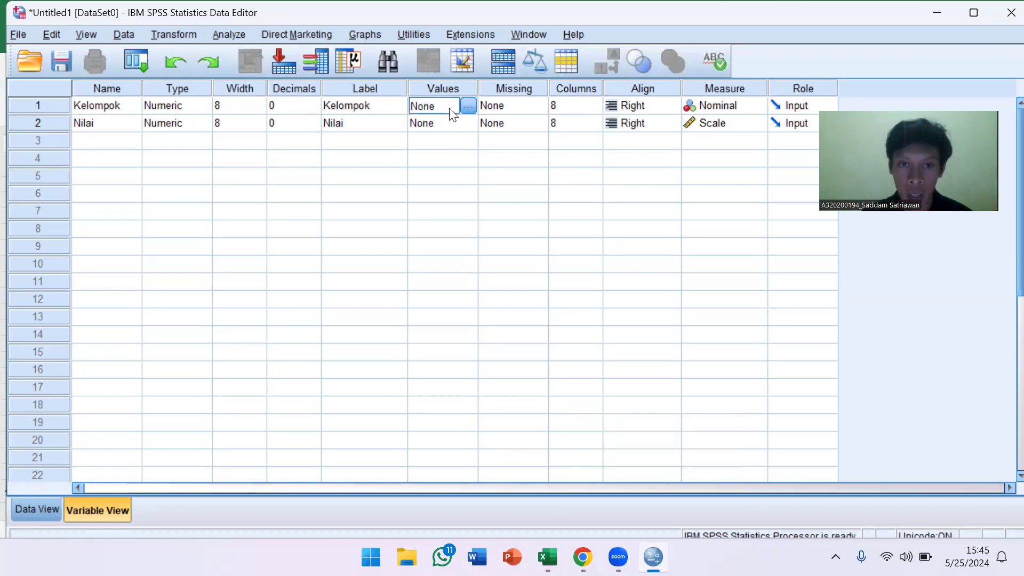
pyautogui.click(467, 107)
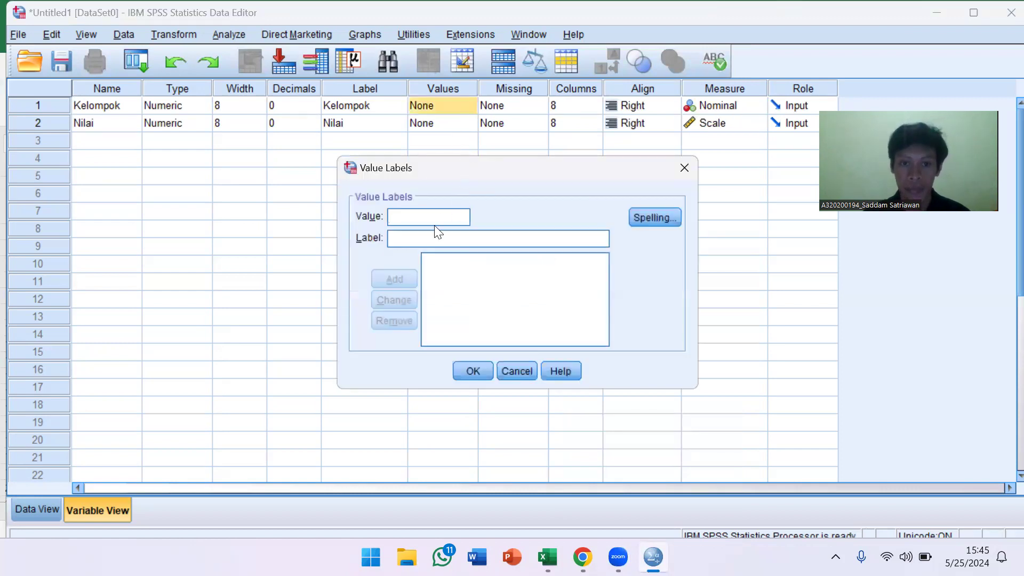
pyautogui.click(414, 241)
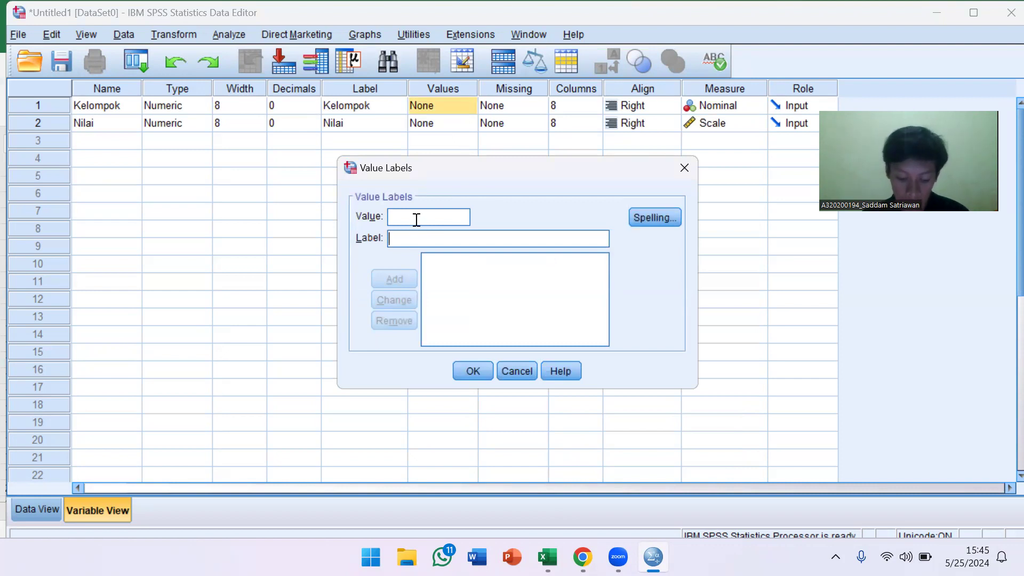
pyautogui.click(416, 216)
pyautogui.write('1')
pyautogui.click(432, 238)
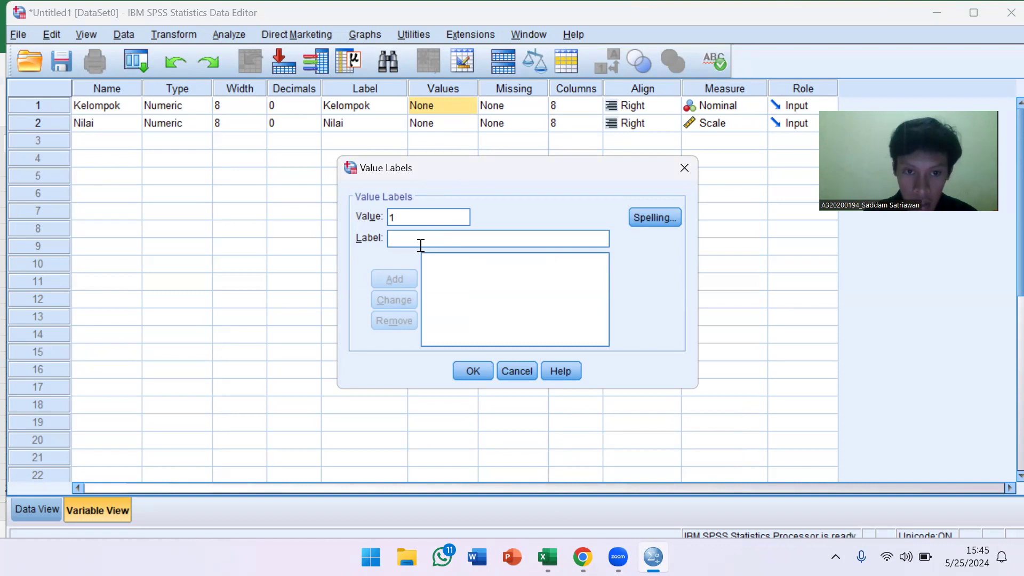
pyautogui.write('Luar')
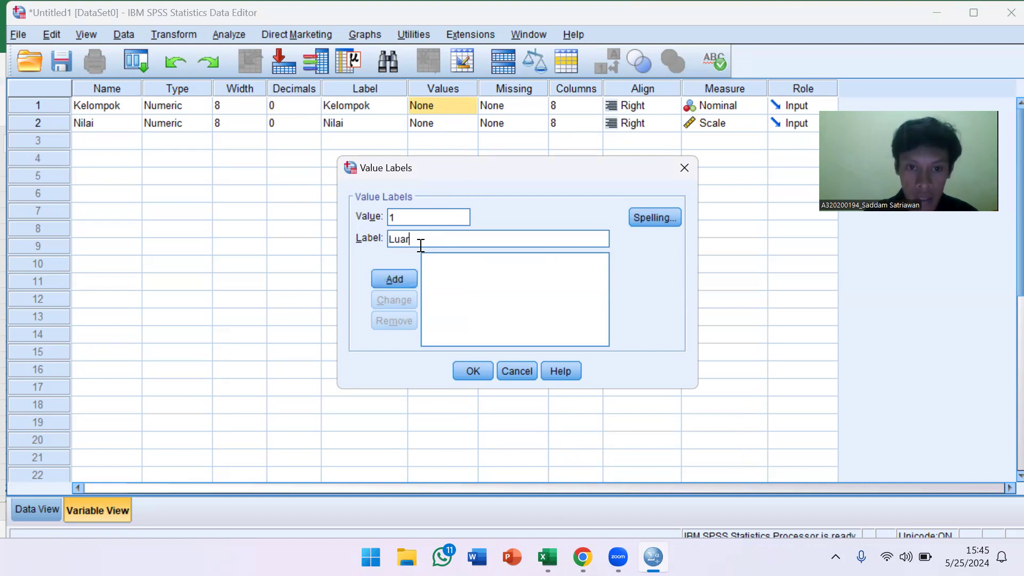
pyautogui.write(' Negeri')
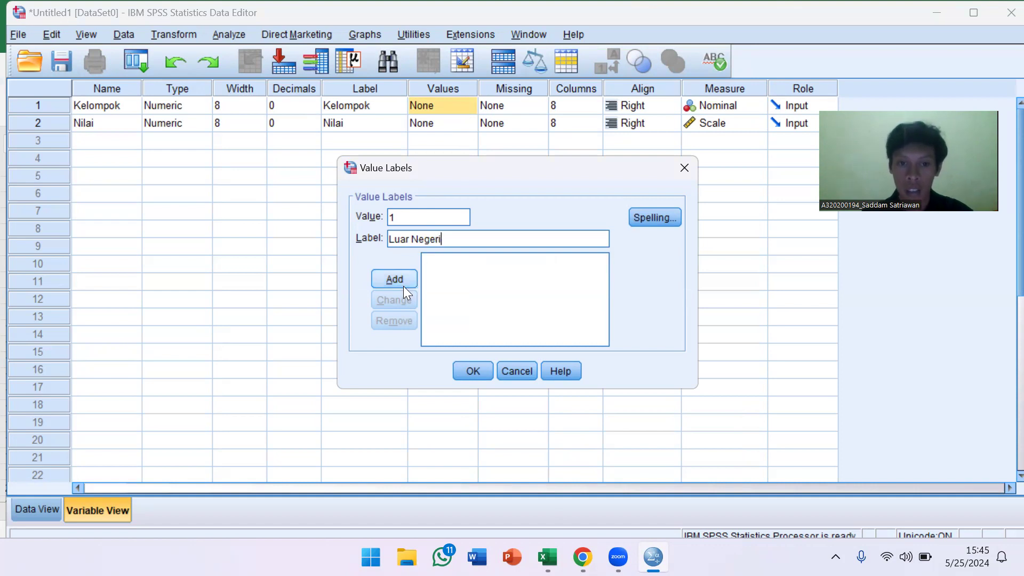
pyautogui.click(403, 286)
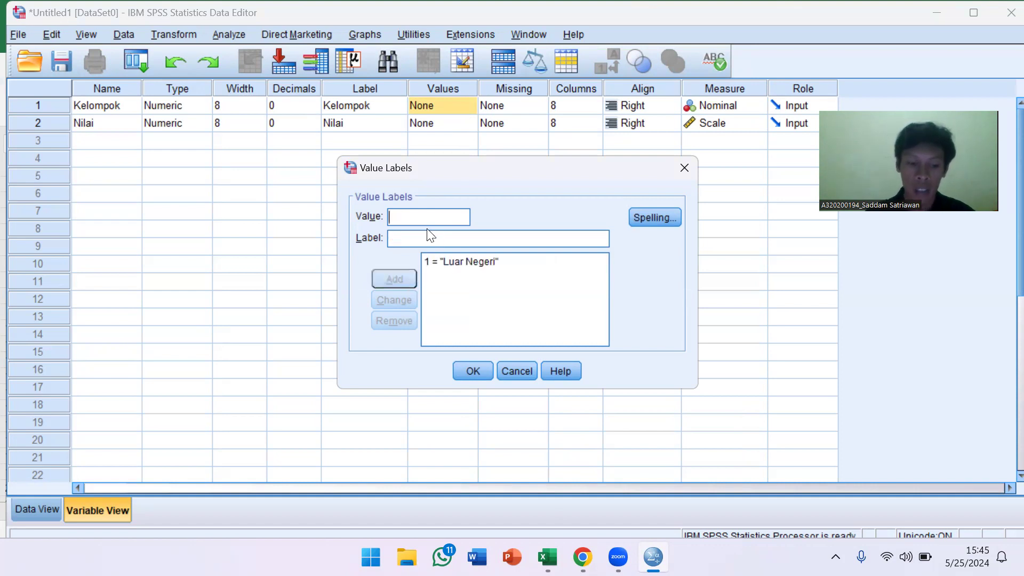
# - Add the value 2 with the label Dalam Negeri and confirm the Kelompok value labels
pyautogui.write('2')
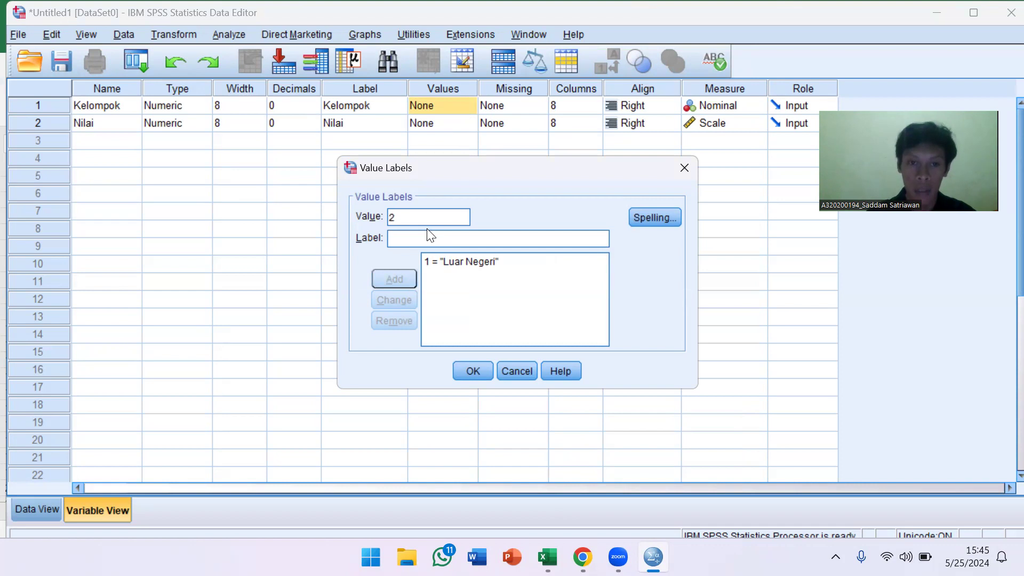
pyautogui.click(431, 237)
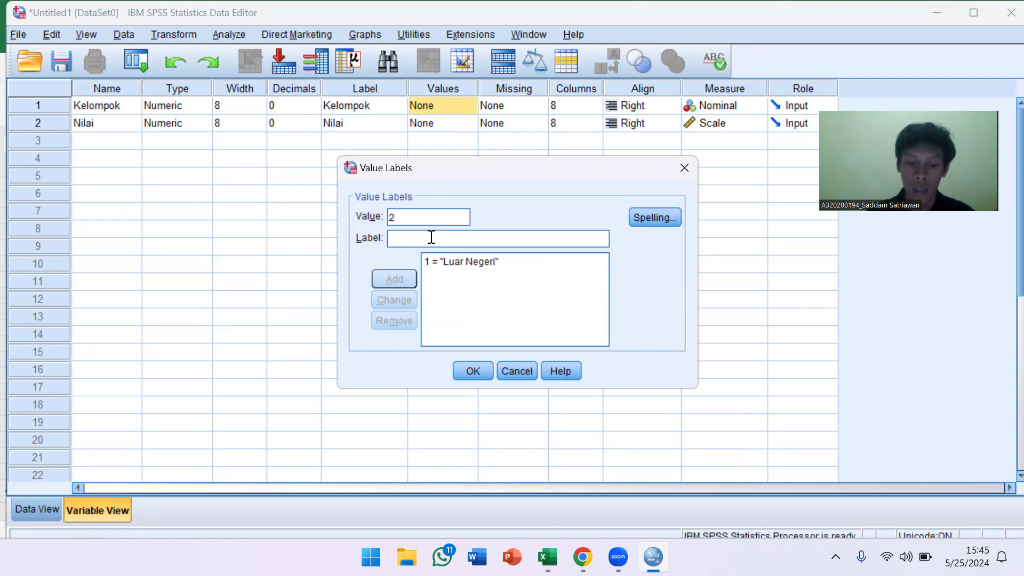
pyautogui.write('Dalam Negeri')
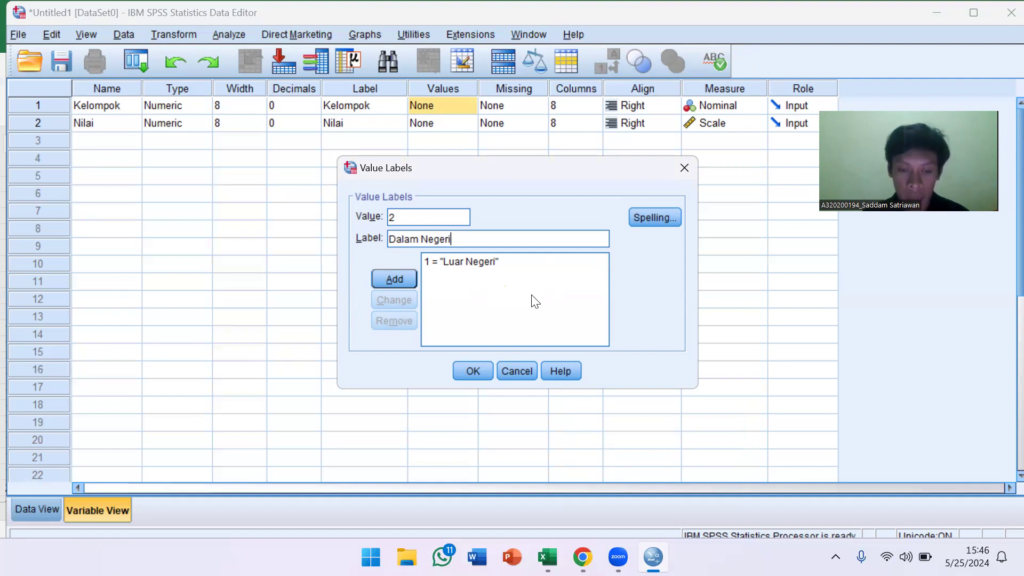
pyautogui.click(403, 275)
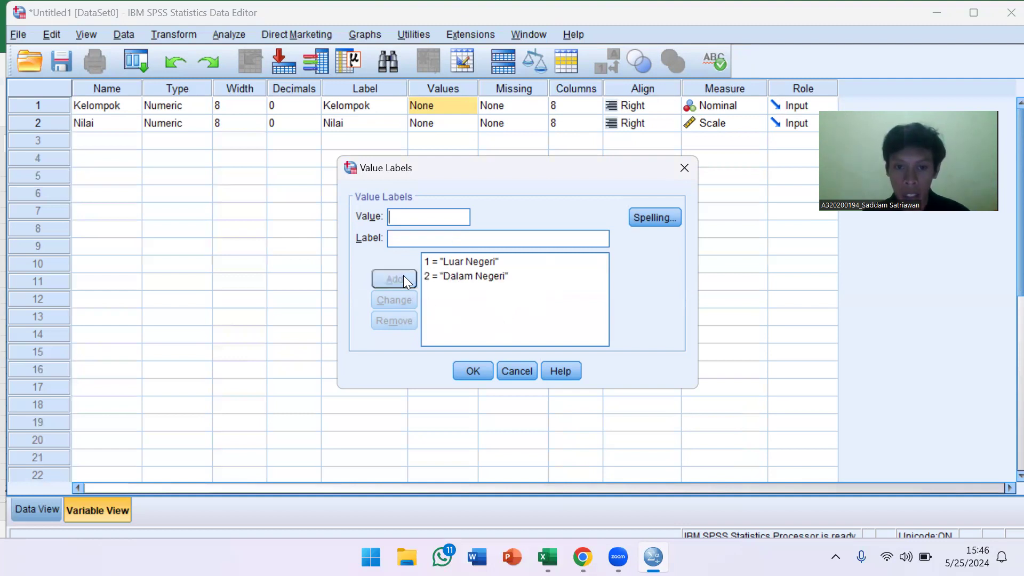
pyautogui.click(478, 371)
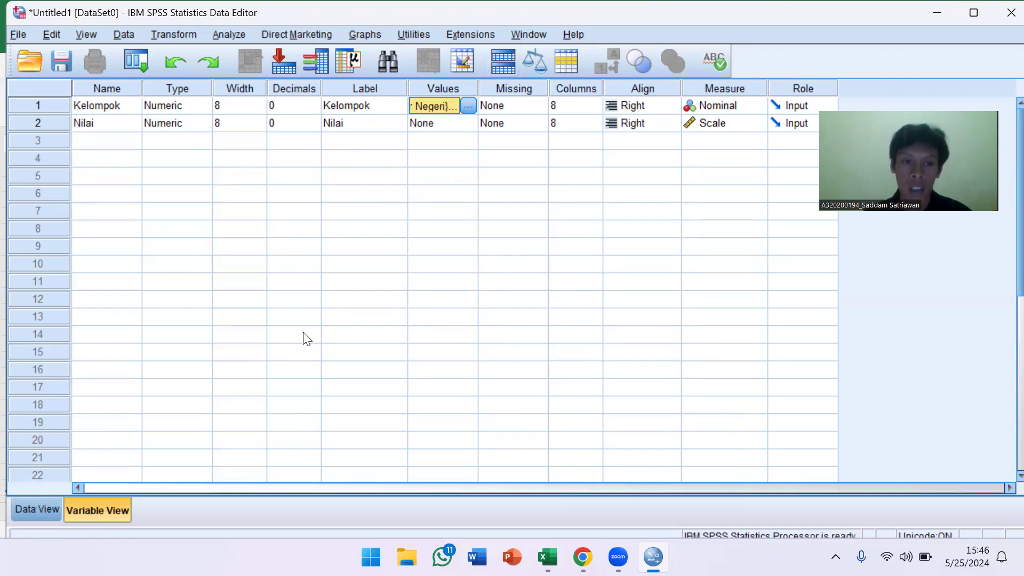
# - Show the SPSS Data View, switch to Excel, and copy the Abroad interned group scores in cells A4:A28
pyautogui.click(30, 511)
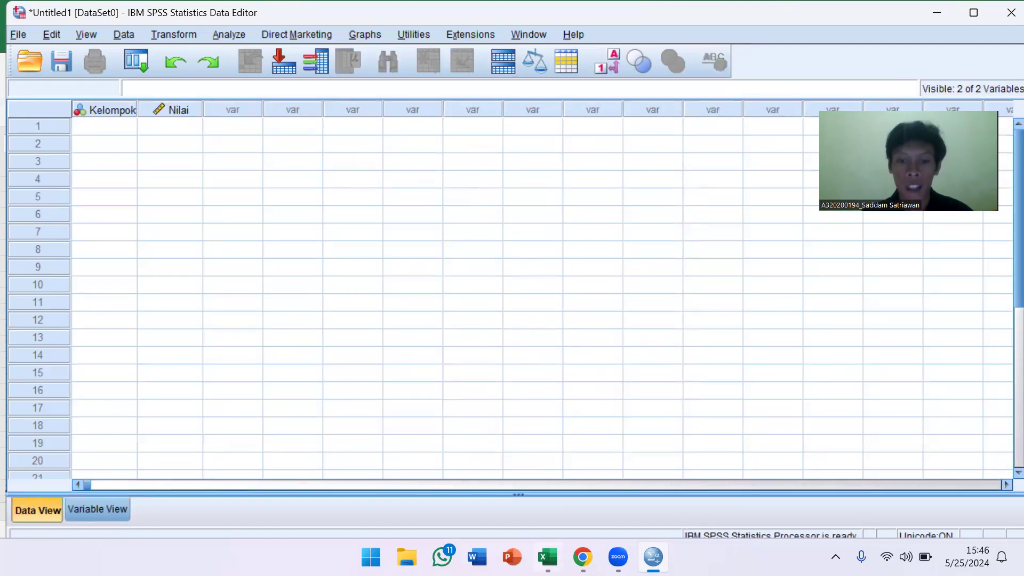
pyautogui.click(547, 557)
pyautogui.scroll(-1, 165, 304)
pyautogui.scroll(1, 168, 309)
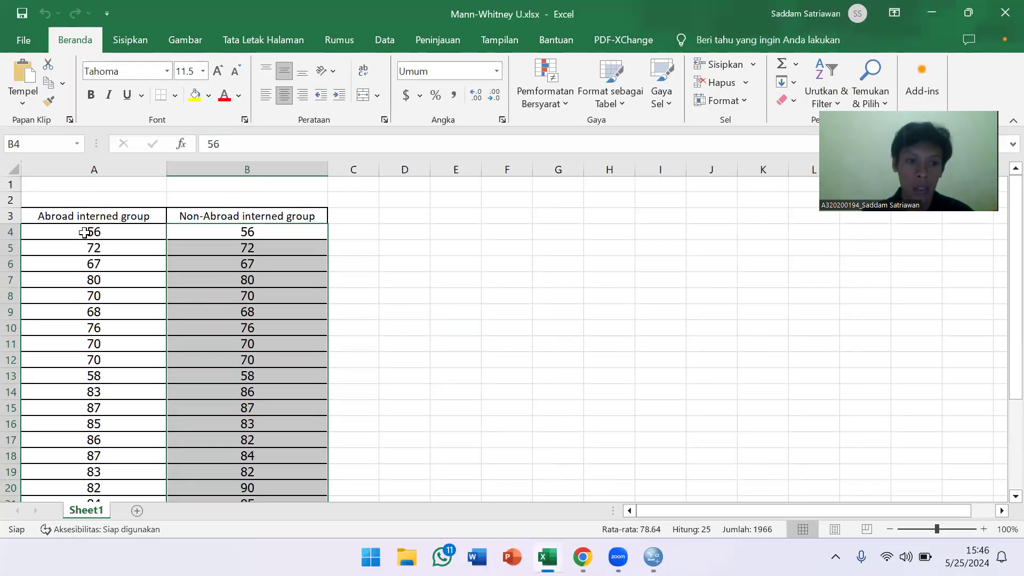
pyautogui.moveTo(49, 232); pyautogui.dragTo(127, 475)
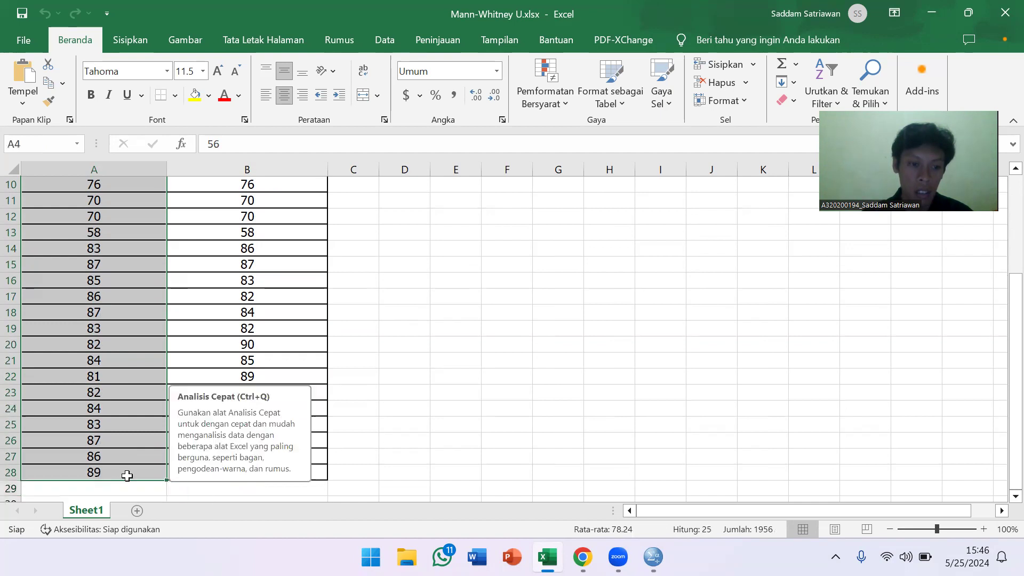
pyautogui.hotkey('ctrl', 'c')
pyautogui.scroll(3, 152, 433)
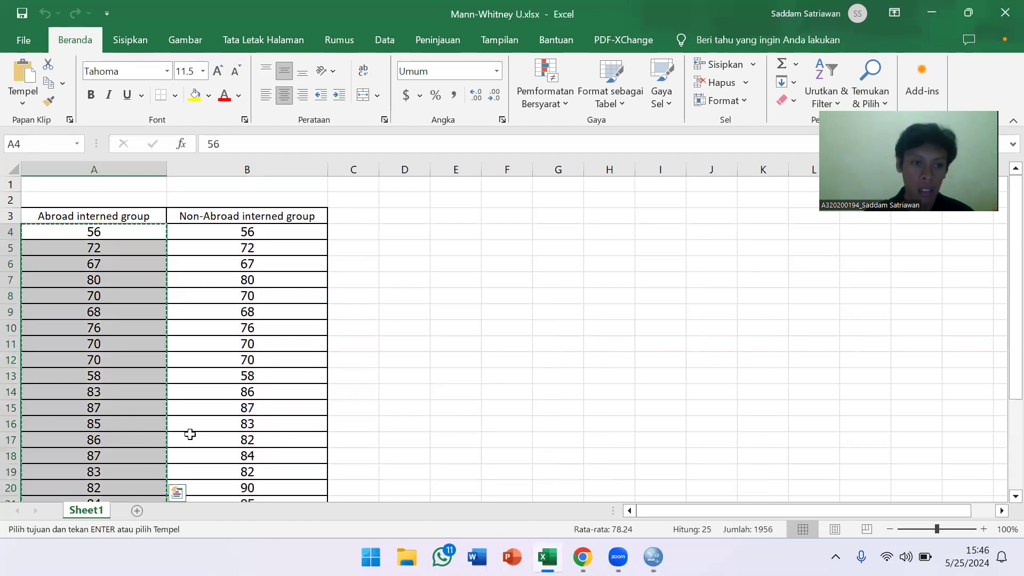
pyautogui.click(539, 302)
pyautogui.moveTo(582, 558)
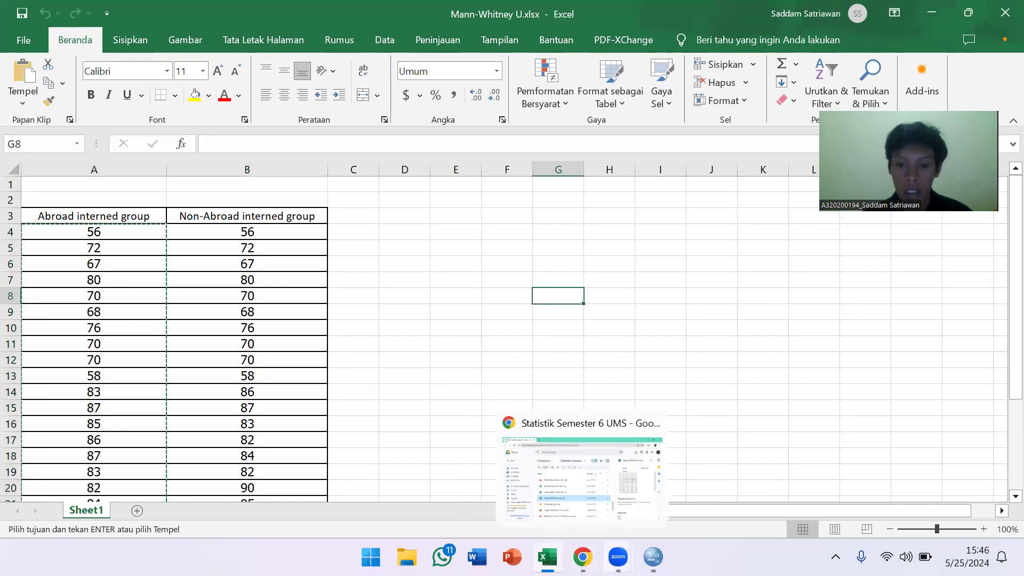
# - Switch to SPSS and paste the copied Abroad group scores into the Nilai column starting at row 1
pyautogui.click(653, 556)
pyautogui.click(165, 127)
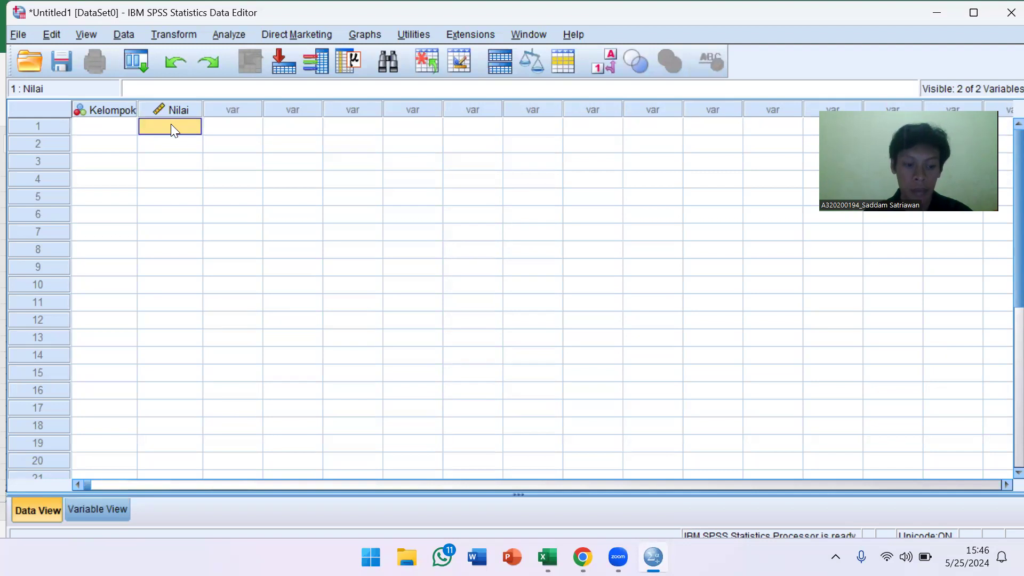
pyautogui.hotkey('ctrl', 'v')
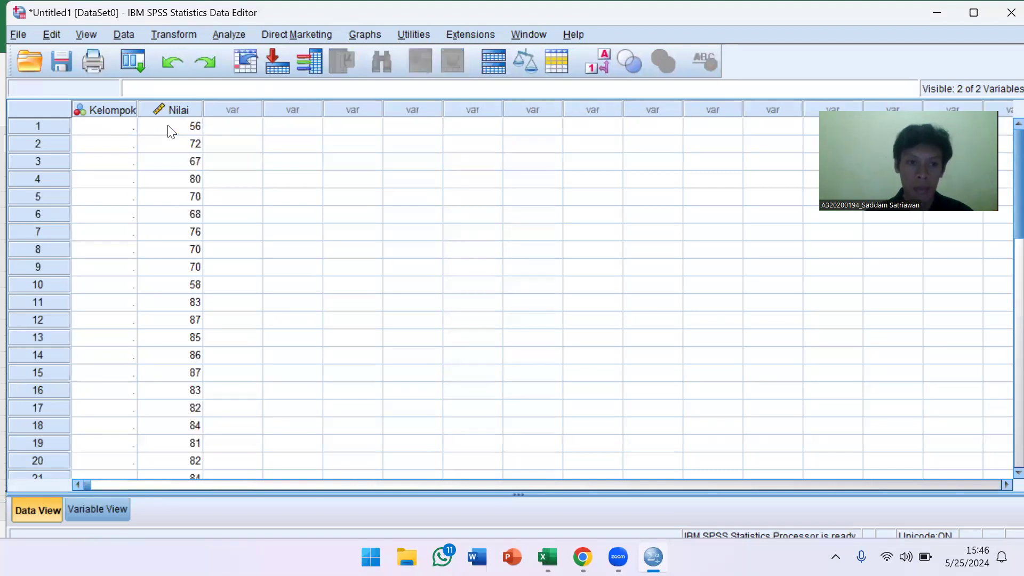
pyautogui.scroll(-8, 277, 314)
pyautogui.scroll(5, 290, 313)
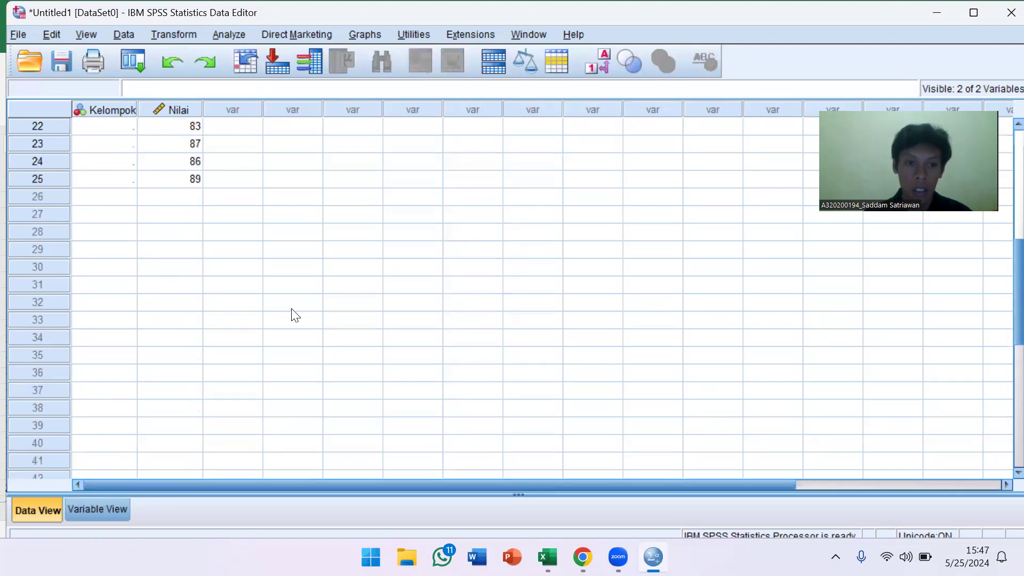
pyautogui.scroll(1, 287, 307)
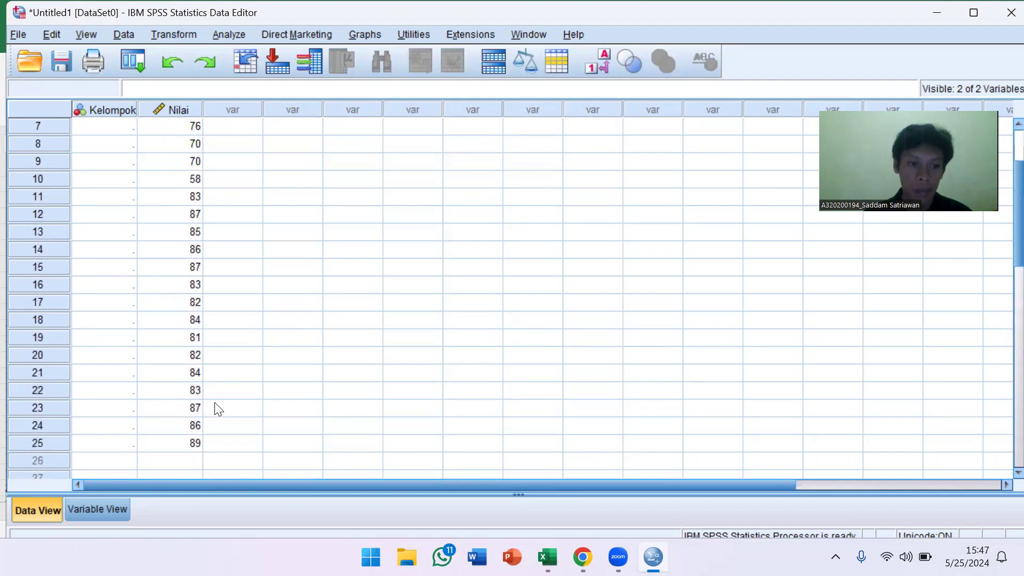
pyautogui.scroll(2, 233, 338)
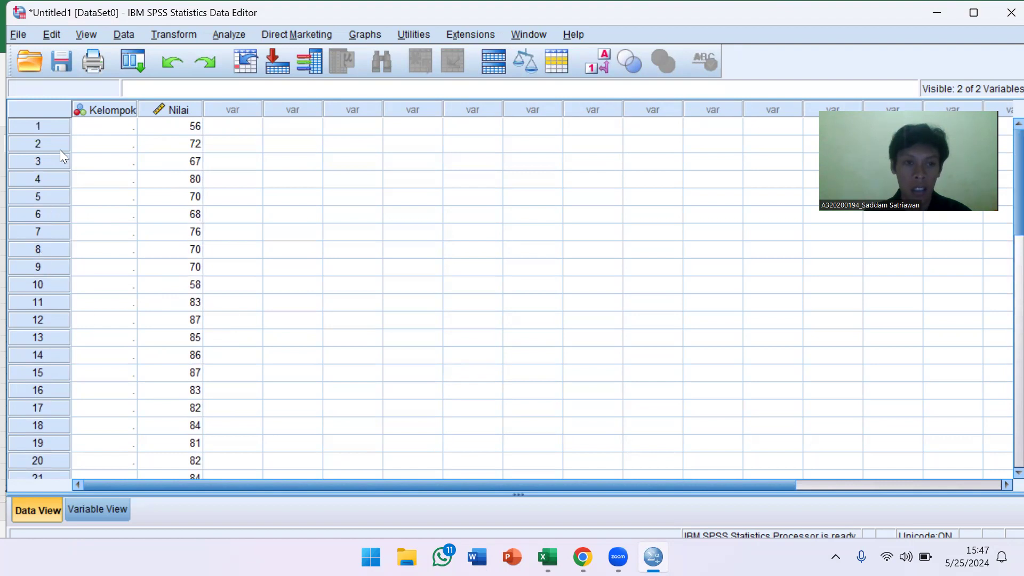
# - Enter the group code 1 in the Kelompok column for rows 1 to 25
pyautogui.click(120, 124)
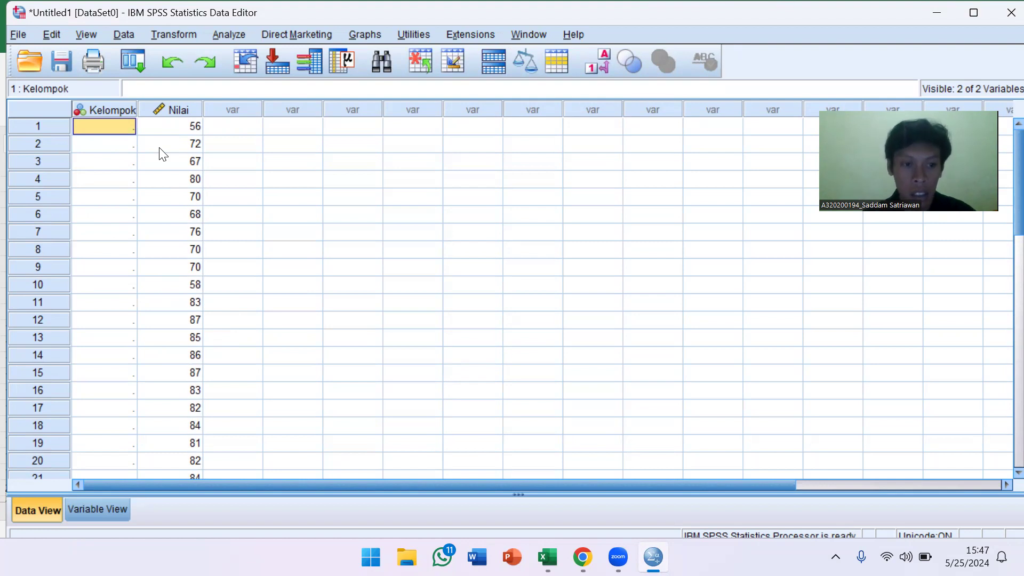
pyautogui.write('1')
pyautogui.press('Return')
pyautogui.write('1')
pyautogui.press('Return')
pyautogui.write('1')
pyautogui.press('Return')
pyautogui.write('1')
pyautogui.press('Return')
pyautogui.write('1')
pyautogui.press('Return')
pyautogui.write('1')
pyautogui.press('Return')
pyautogui.write('1 1 1 1 1 1 1')
pyautogui.press('Return')
pyautogui.write('1 1 1 1 1 1')
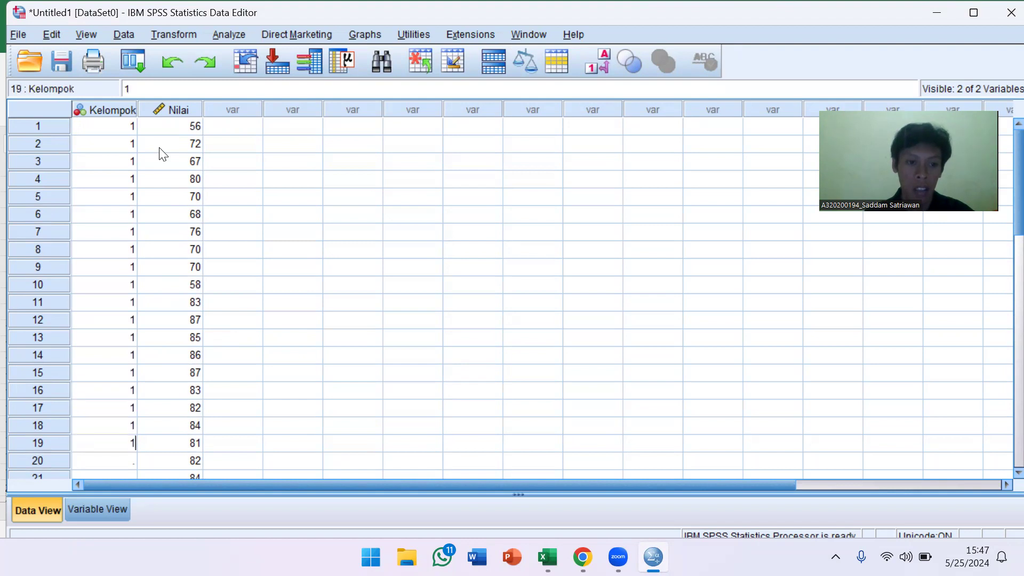
pyautogui.press('Return')
pyautogui.scroll(-3, 167, 263)
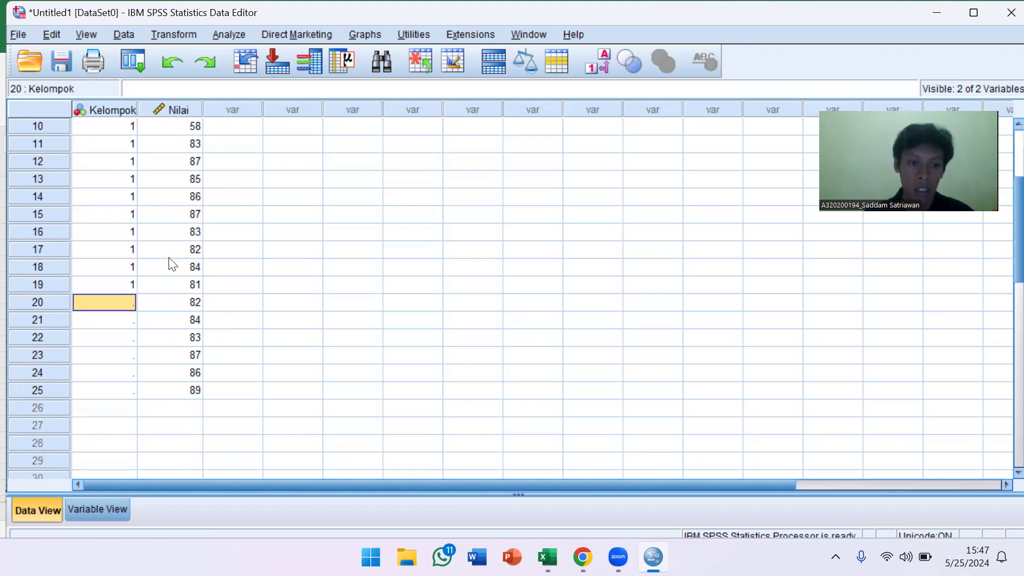
pyautogui.write('1 1 1 1 1')
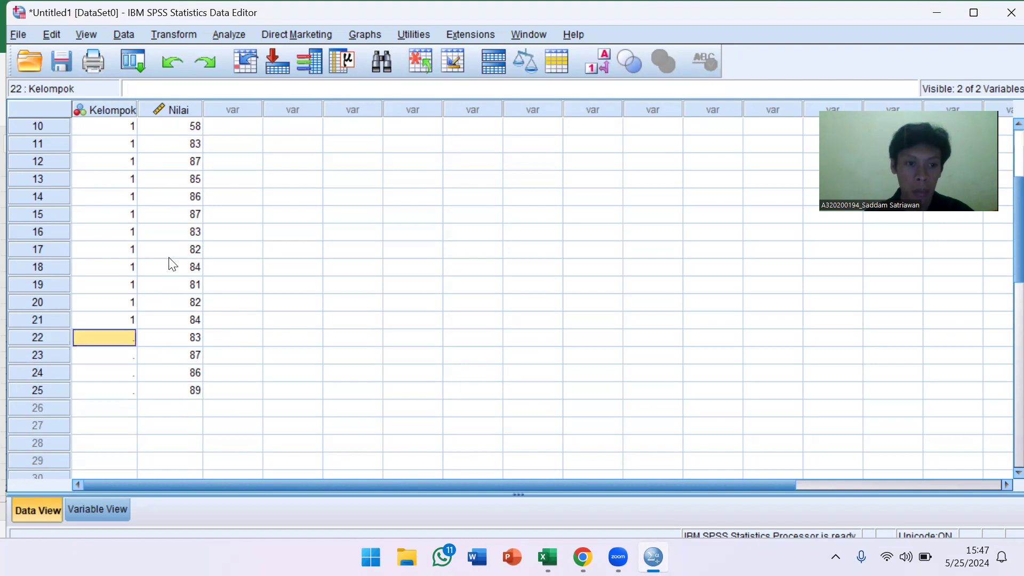
pyautogui.press('Return')
pyautogui.write('1')
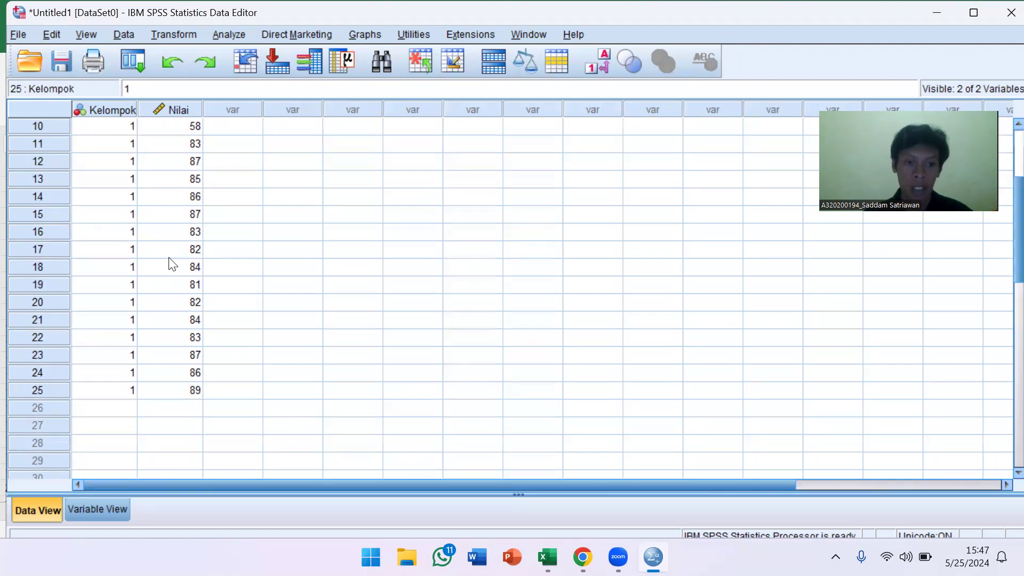
pyautogui.scroll(3, 210, 274)
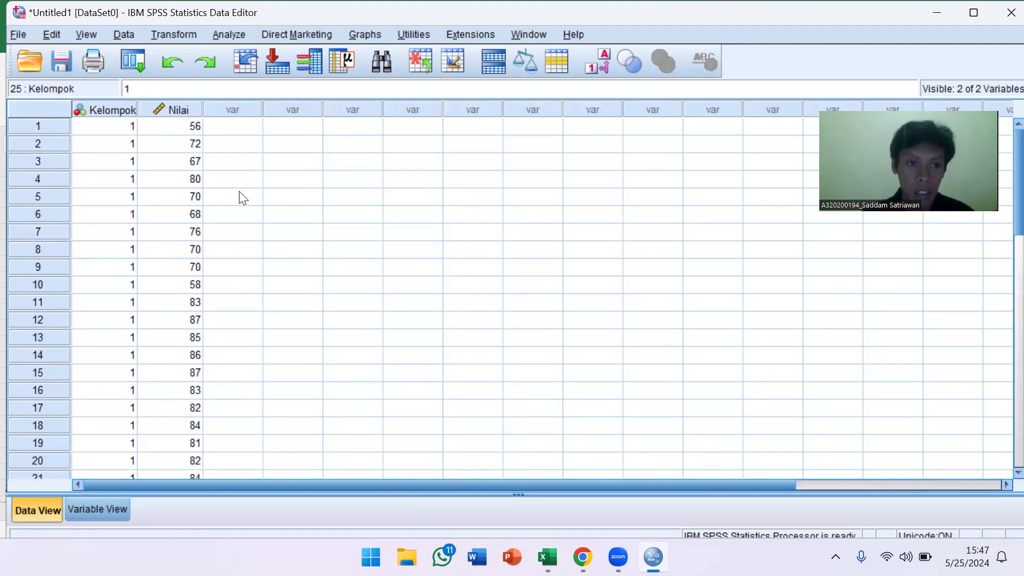
pyautogui.scroll(-4, 234, 202)
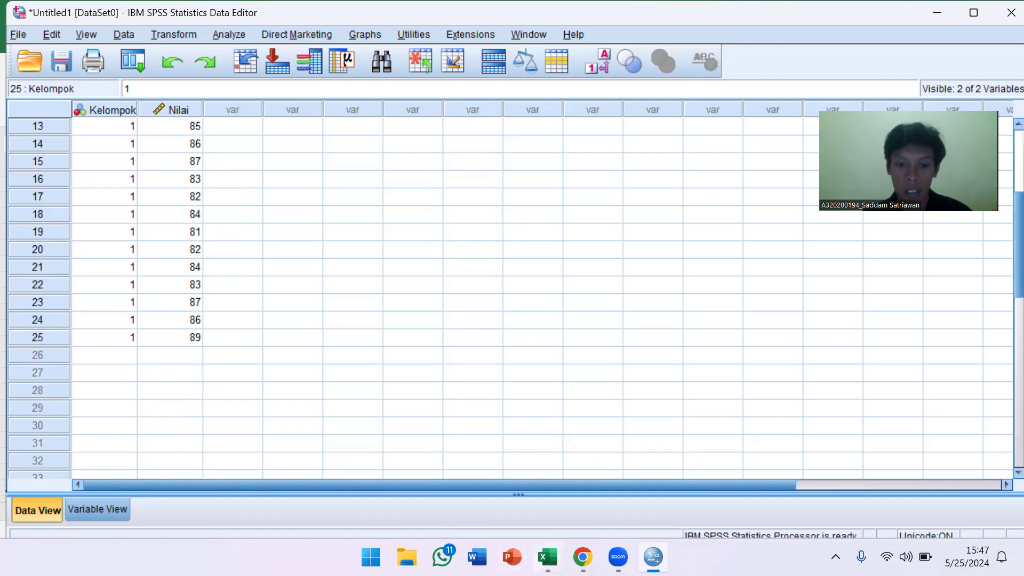
# - Switch to Excel and copy the Non-Abroad interned group scores in cells B4:B28
pyautogui.moveTo(544, 557)
pyautogui.click(533, 507)
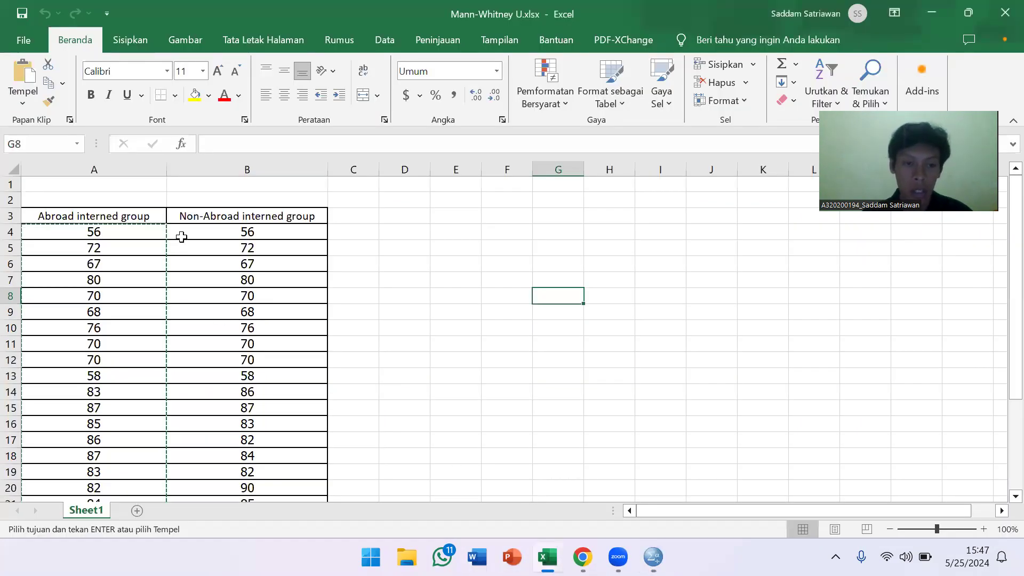
pyautogui.moveTo(181, 237); pyautogui.dragTo(247, 474)
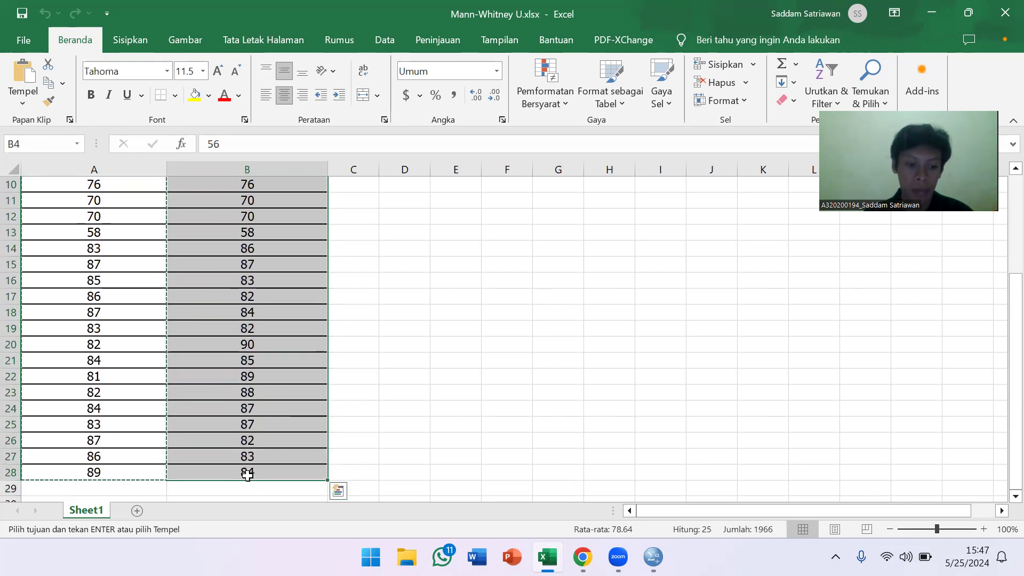
pyautogui.hotkey('ctrl', 'c')
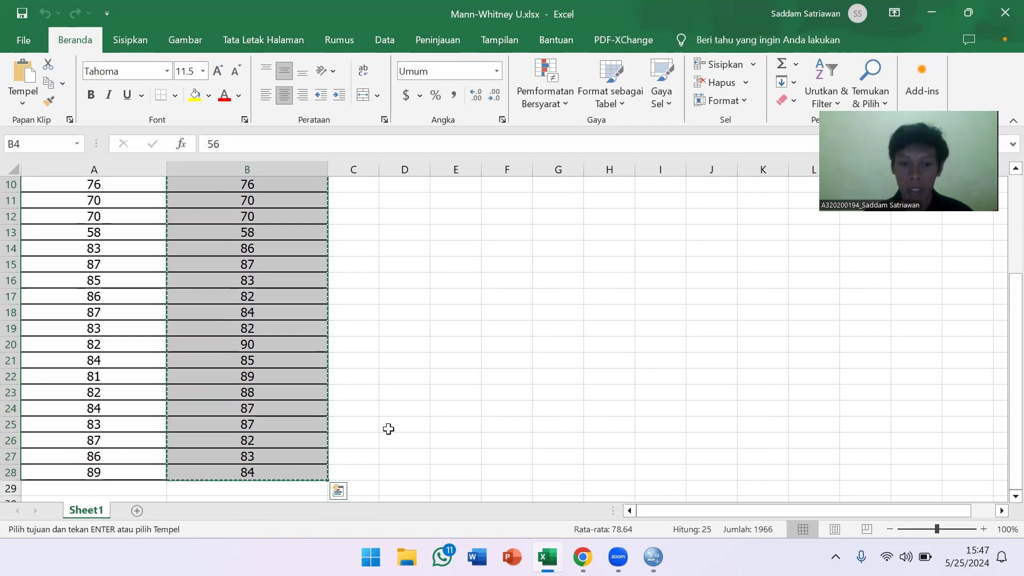
pyautogui.click(388, 429)
# - Switch to SPSS and paste the copied Non-Abroad group scores into the Nilai column starting at row 26
pyautogui.click(653, 556)
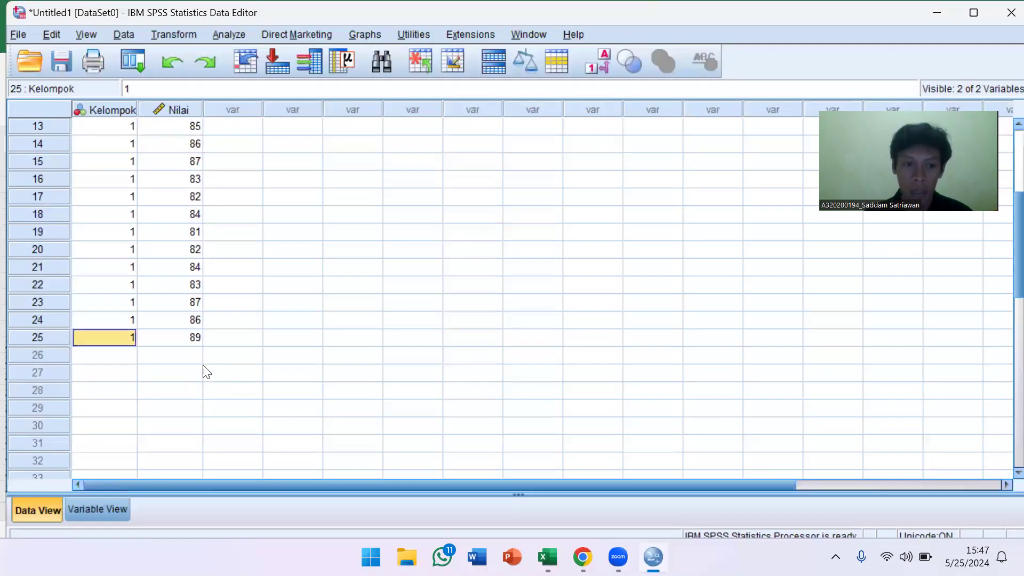
pyautogui.click(161, 356)
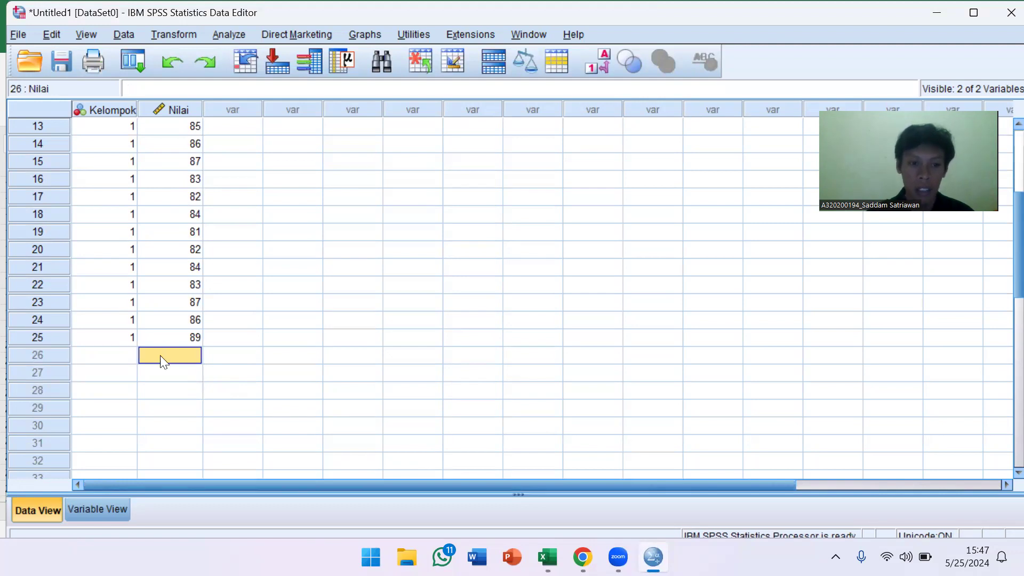
pyautogui.hotkey('ctrl', 'v')
pyautogui.scroll(-9, 160, 362)
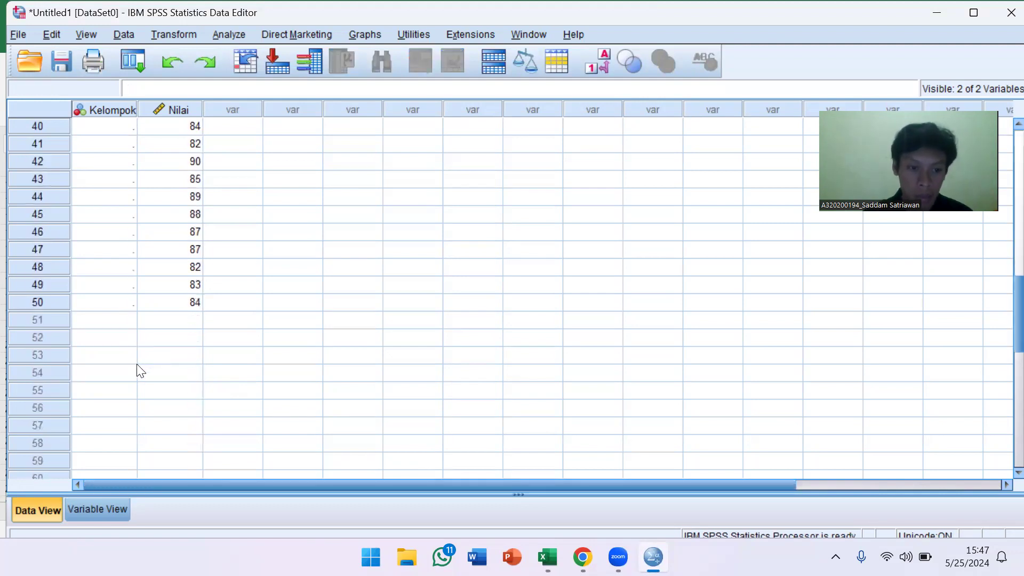
# - Enter the group code 2 in the Kelompok column for rows 26 to 50
pyautogui.scroll(3, 119, 323)
pyautogui.scroll(5, 122, 321)
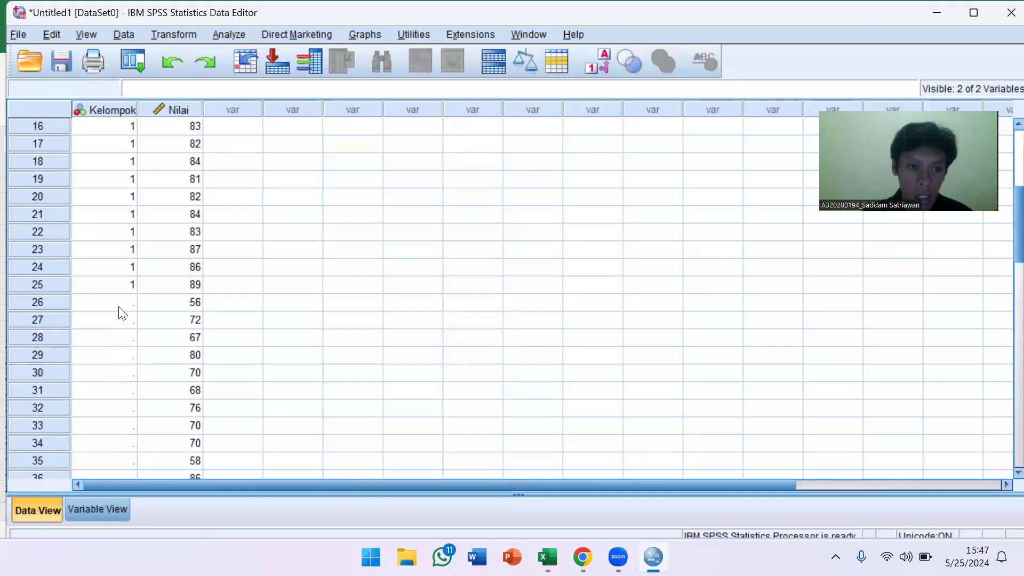
pyautogui.click(119, 306)
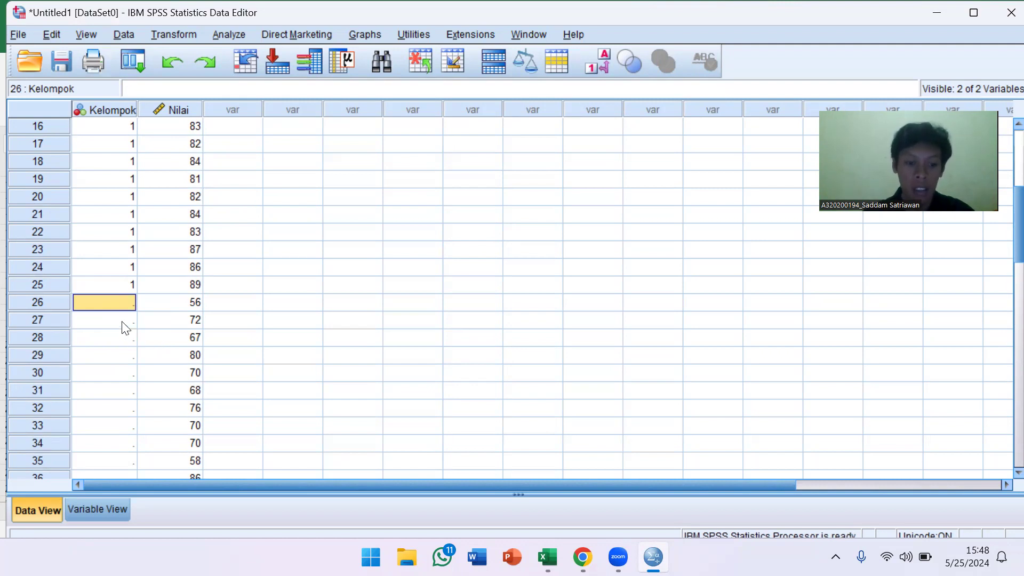
pyautogui.write('2')
pyautogui.press('Return')
pyautogui.write('2')
pyautogui.press('Return')
pyautogui.write('2')
pyautogui.press('Return')
pyautogui.write('2')
pyautogui.press('Return')
pyautogui.write('2')
pyautogui.press('Return')
pyautogui.write('2')
pyautogui.press('Return')
pyautogui.write('2 2')
pyautogui.press('Return')
pyautogui.write('2')
pyautogui.press('Return')
pyautogui.write('2')
pyautogui.press('Return')
pyautogui.write('2 2')
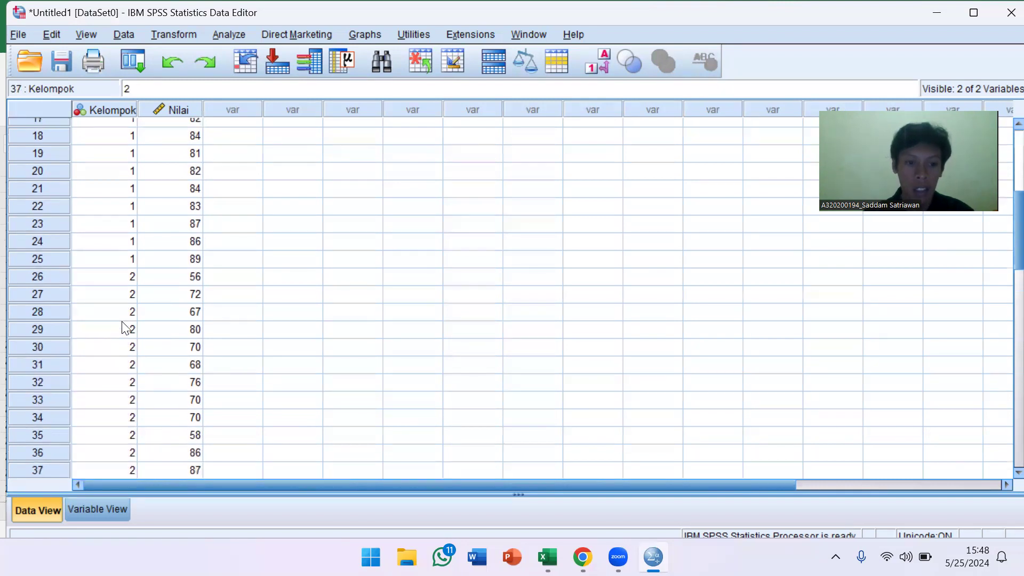
pyautogui.scroll(-6, 175, 336)
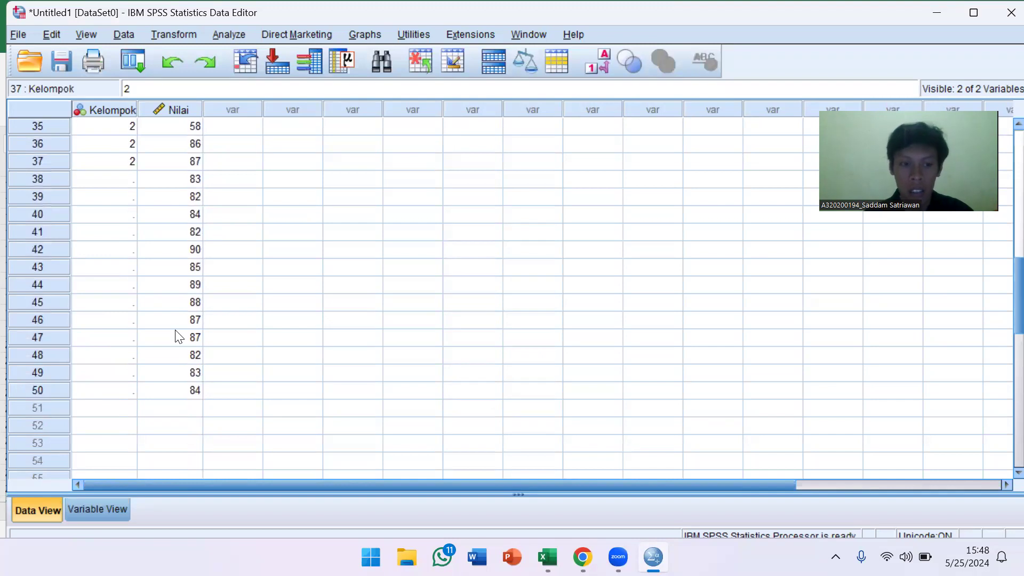
pyautogui.press('Return')
pyautogui.write('2')
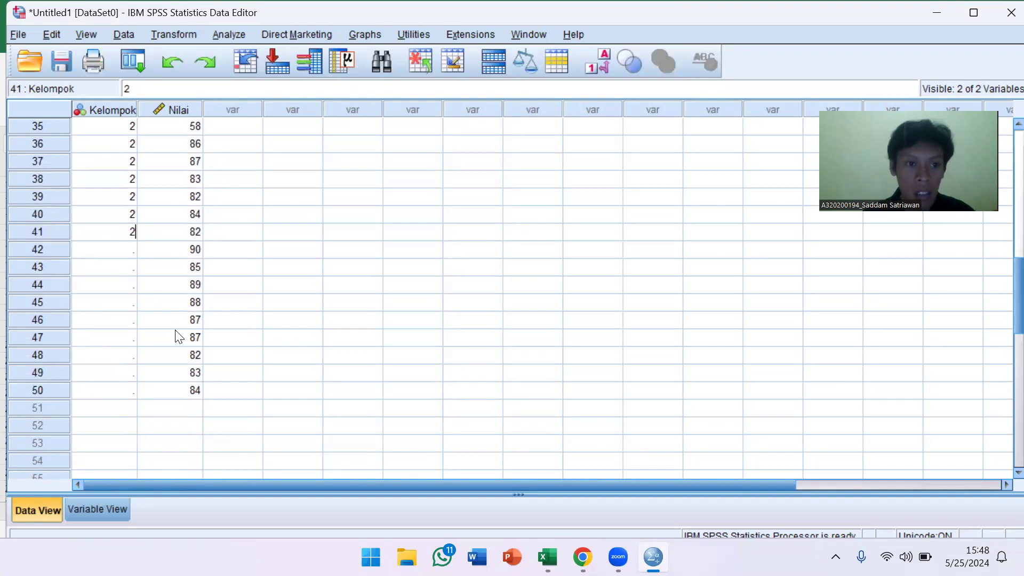
pyautogui.write(' 2 2 2 2 2 2 2 2 2 2 2 2')
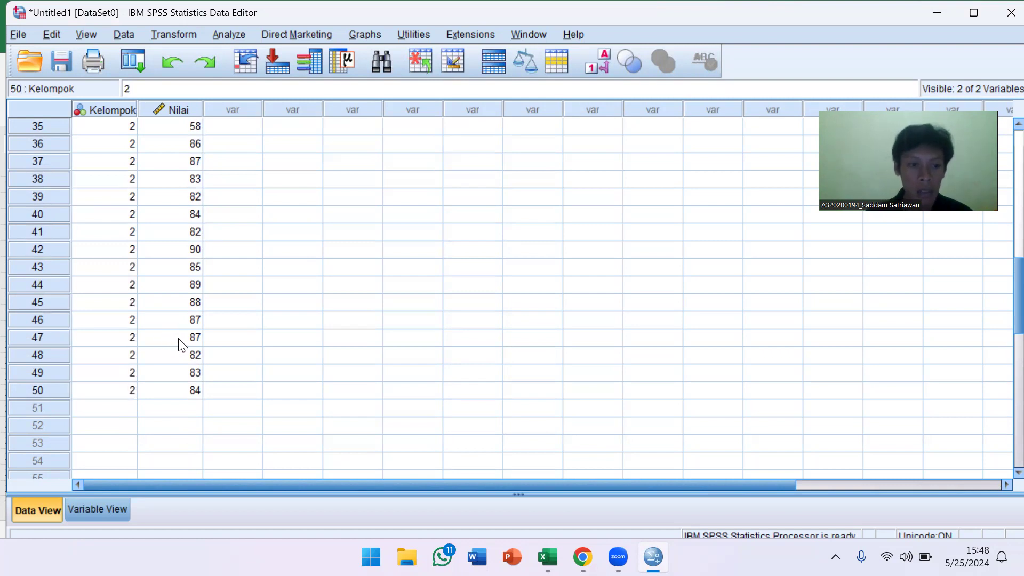
pyautogui.scroll(11, 231, 337)
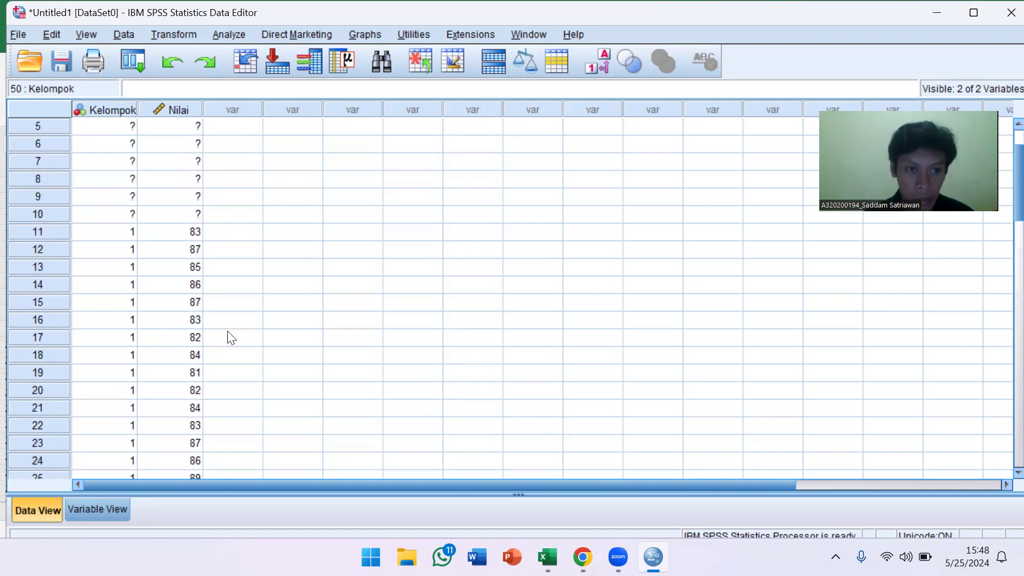
# - Show the Variable View and set up an Explore analysis with Nilai as the dependent variable and Kelompok as the factor
pyautogui.click(69, 507)
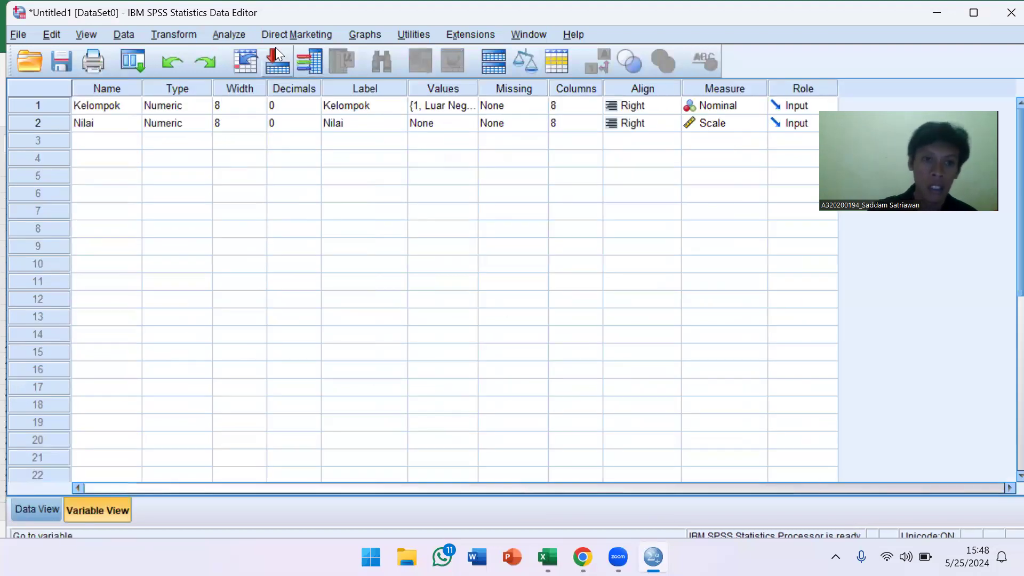
pyautogui.click(218, 34)
pyautogui.moveTo(261, 78)
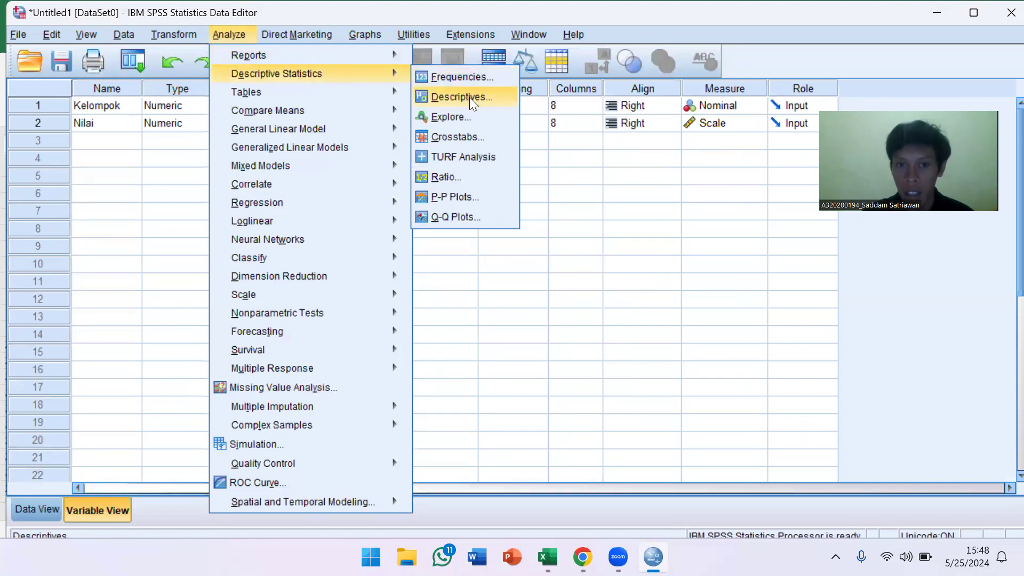
pyautogui.click(470, 117)
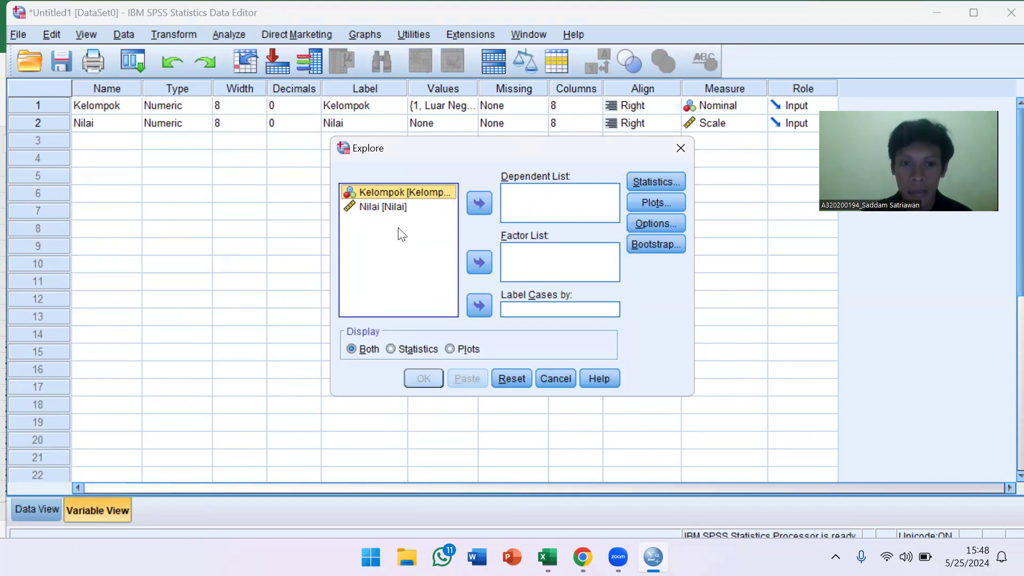
pyautogui.keyDown('shift'); pyautogui.click(451, 207); pyautogui.keyUp('shift')
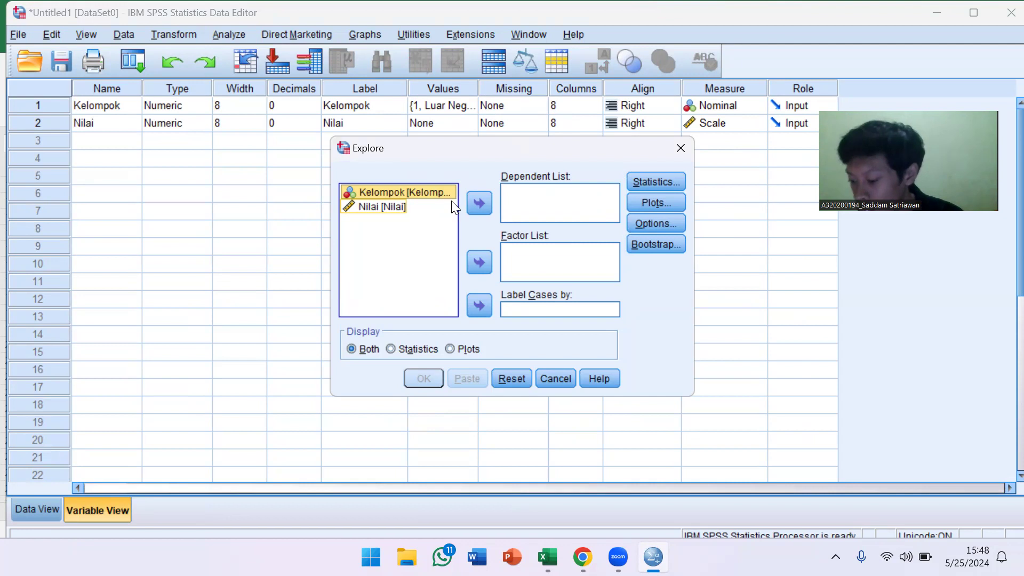
pyautogui.click(451, 200)
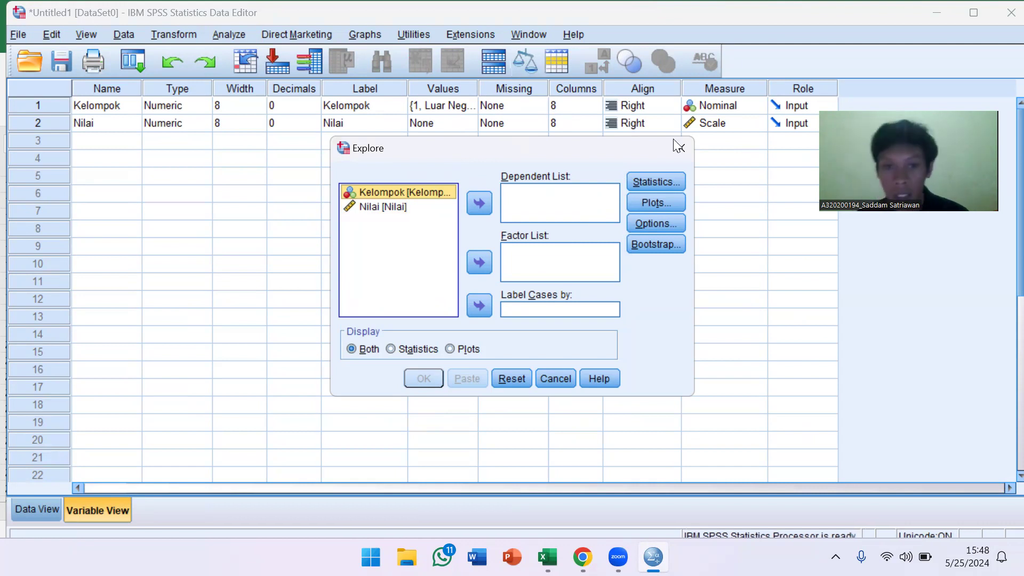
pyautogui.click(431, 208)
pyautogui.click(478, 203)
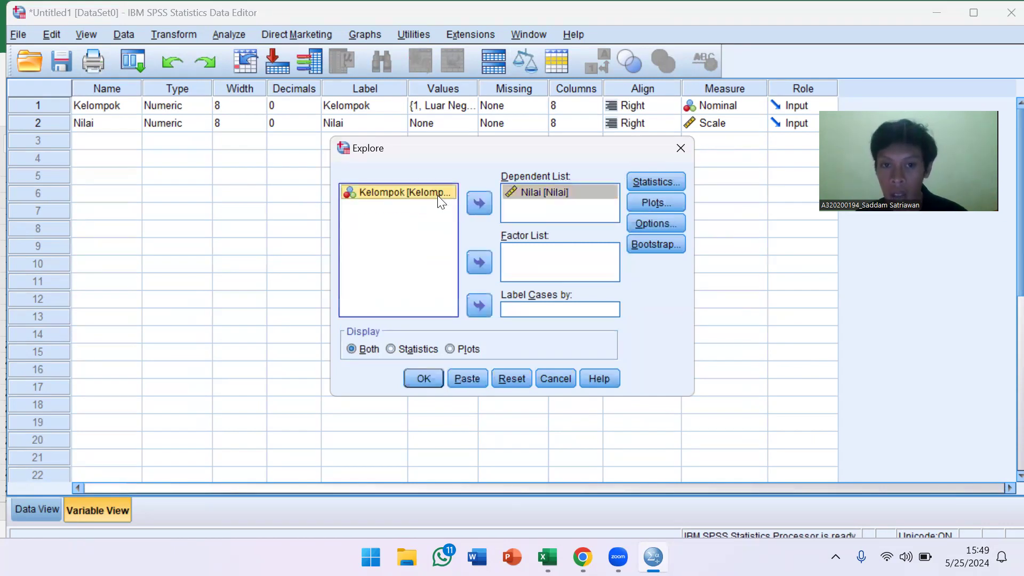
pyautogui.click(478, 264)
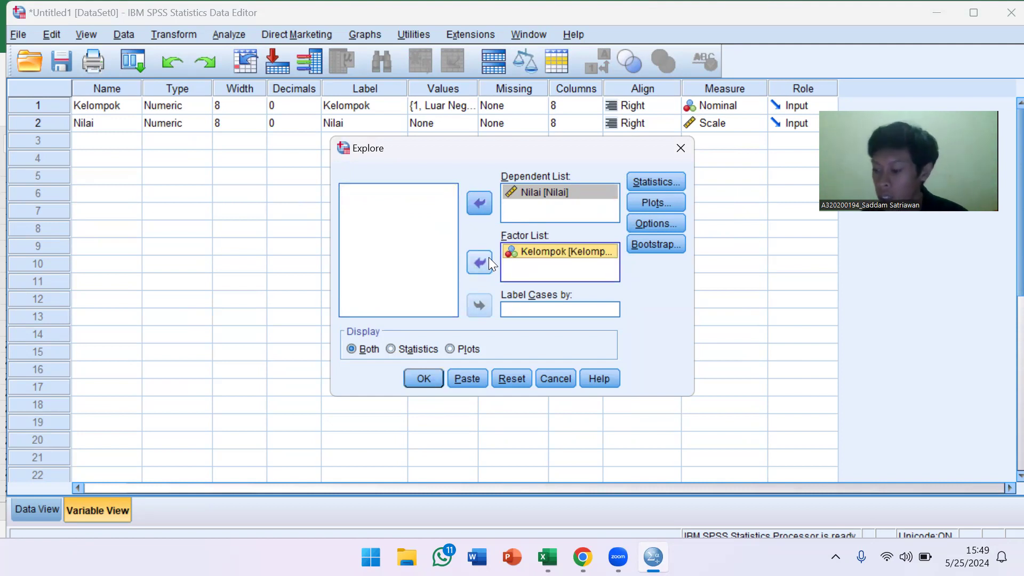
# - Enable normality plots with tests in the Explore plot options and confirm them
pyautogui.click(669, 204)
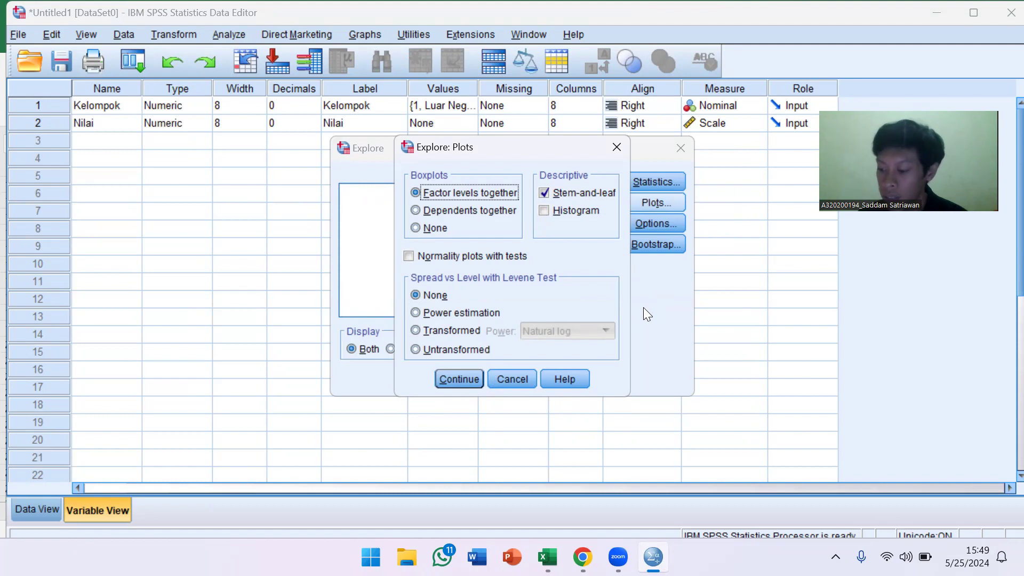
pyautogui.click(433, 260)
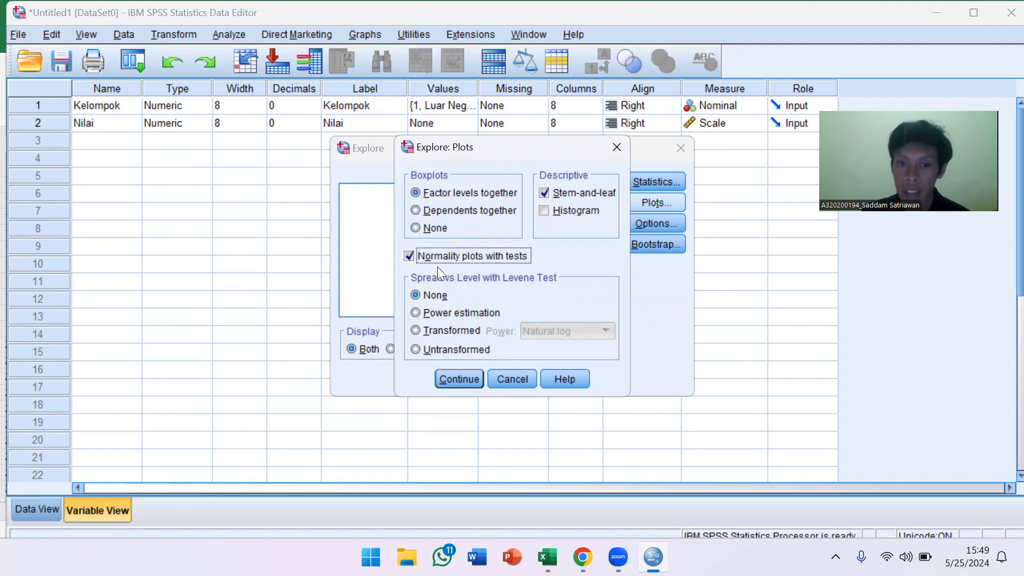
pyautogui.click(478, 380)
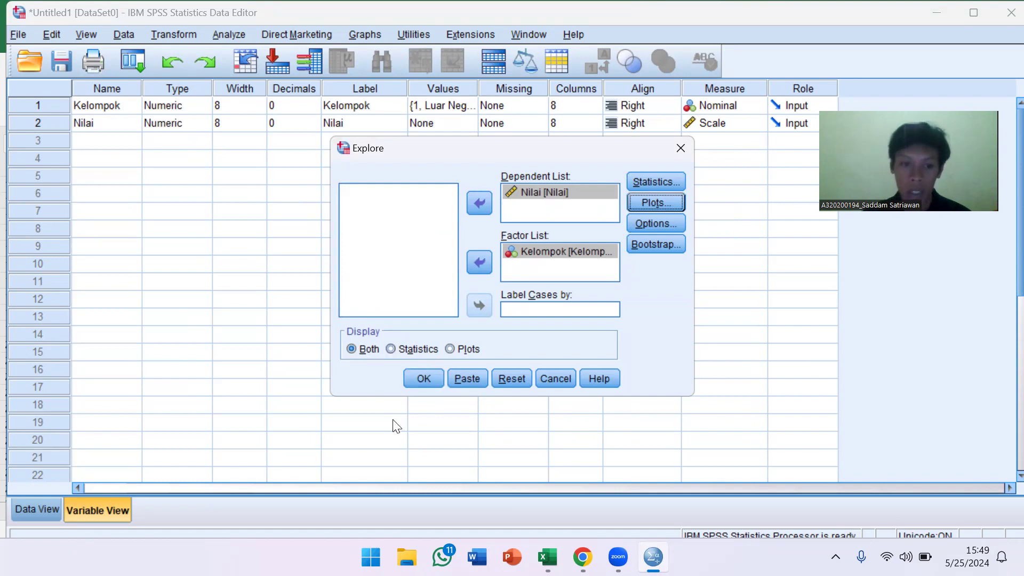
# - Run the Explore analysis and review the Tests of Normality table in the output
pyautogui.click(420, 378)
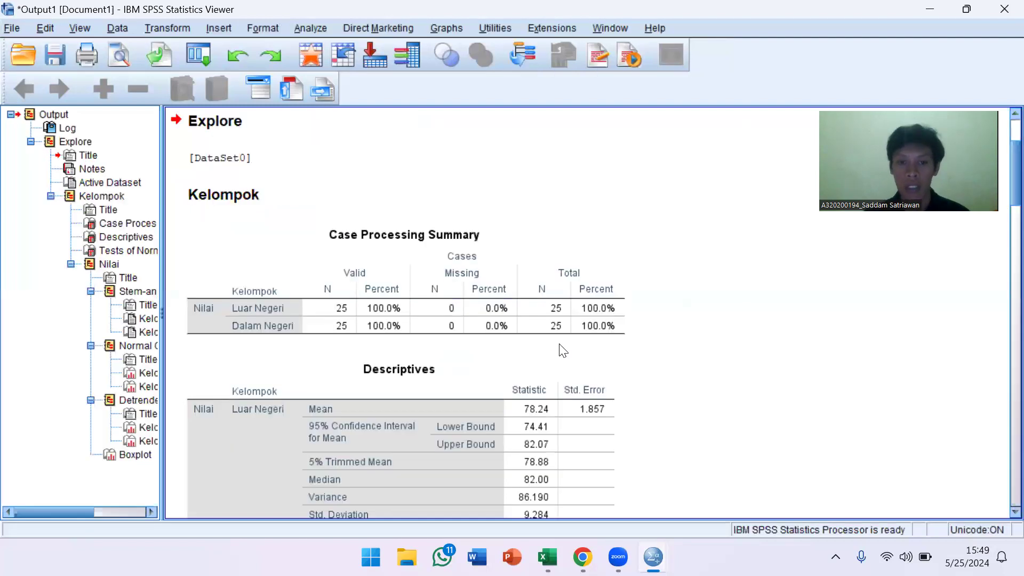
pyautogui.scroll(-1, 557, 341)
pyautogui.scroll(-3, 554, 334)
pyautogui.scroll(-6, 550, 327)
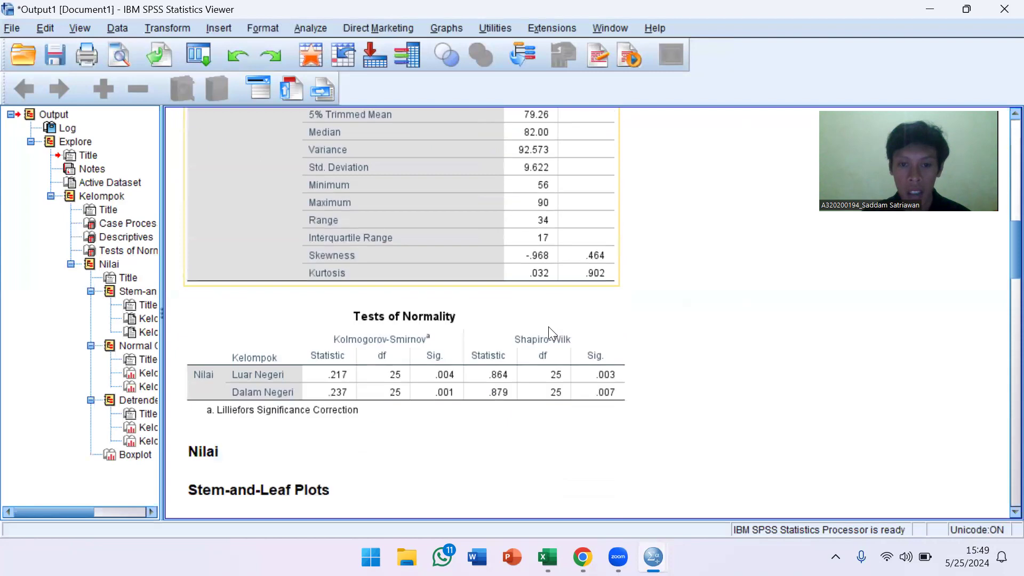
pyautogui.scroll(2, 508, 324)
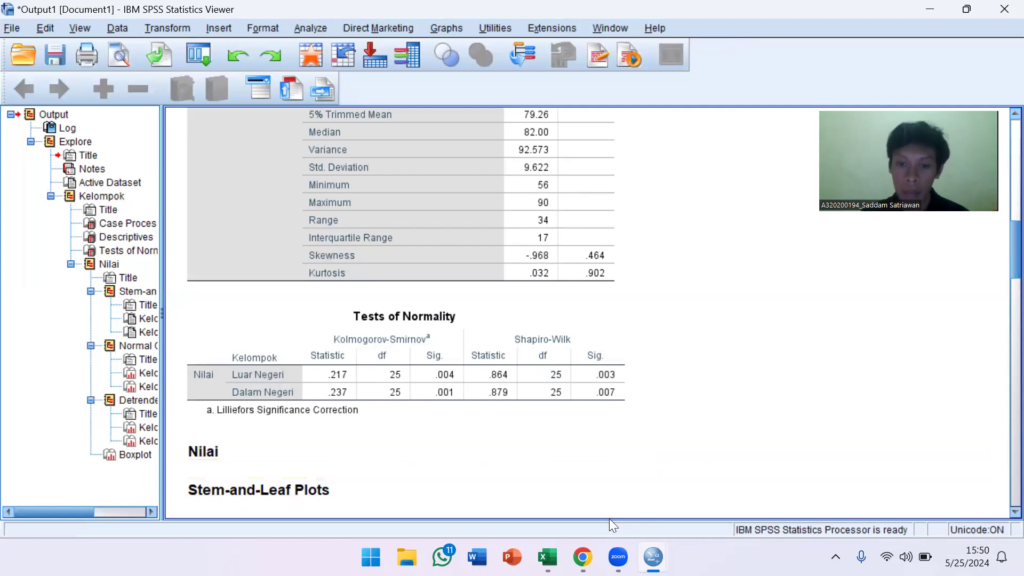
# - Return to the Data Editor and start a legacy nonparametric test for 2 independent samples with Nilai as the test variable
pyautogui.moveTo(651, 552)
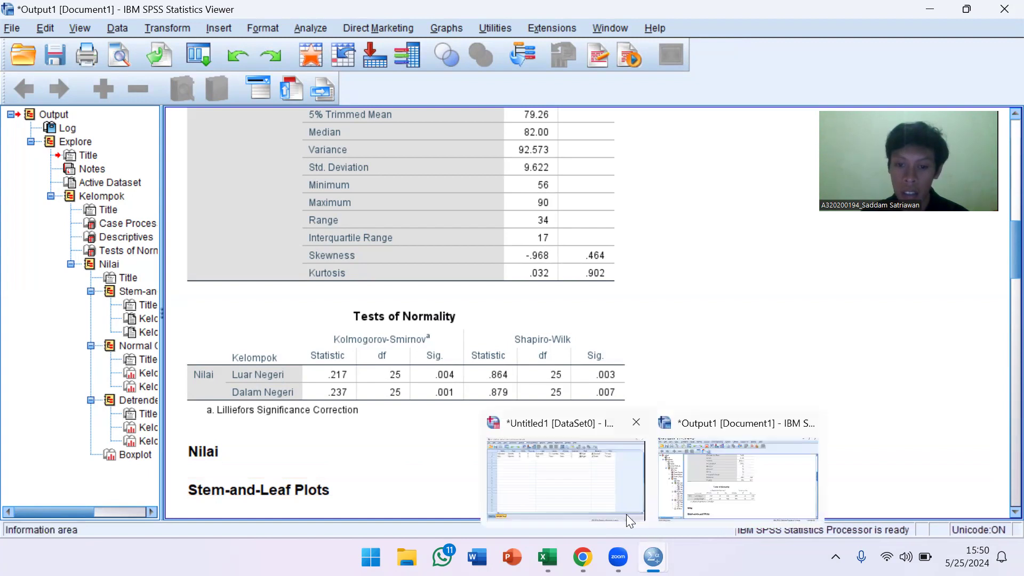
pyautogui.click(621, 506)
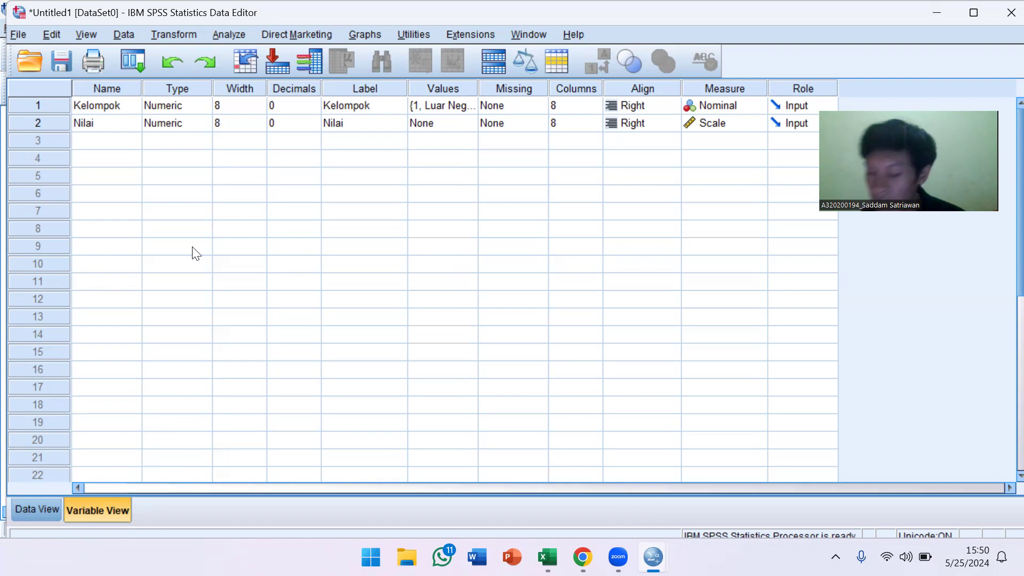
pyautogui.click(238, 36)
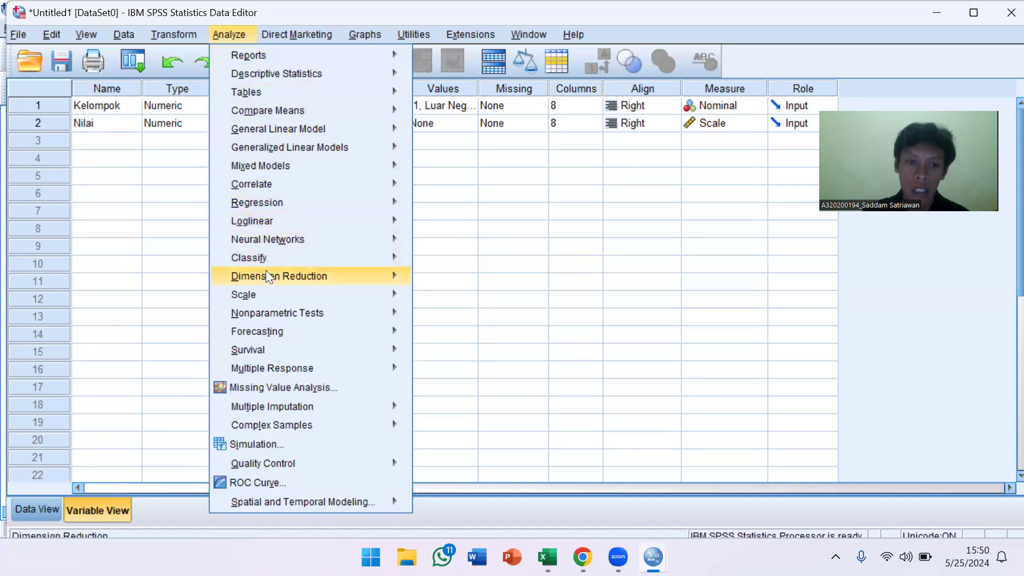
pyautogui.moveTo(285, 307)
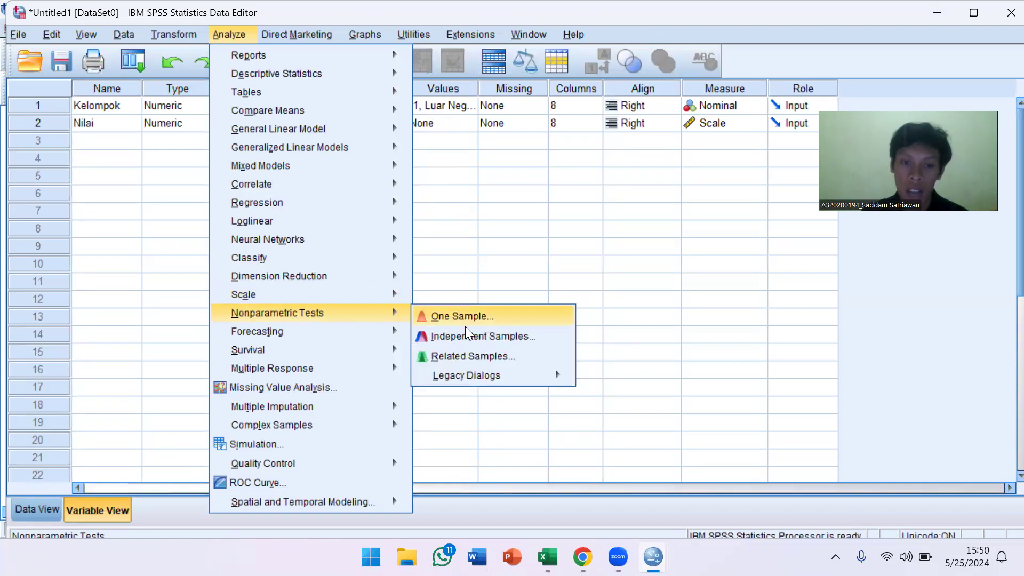
pyautogui.moveTo(498, 377)
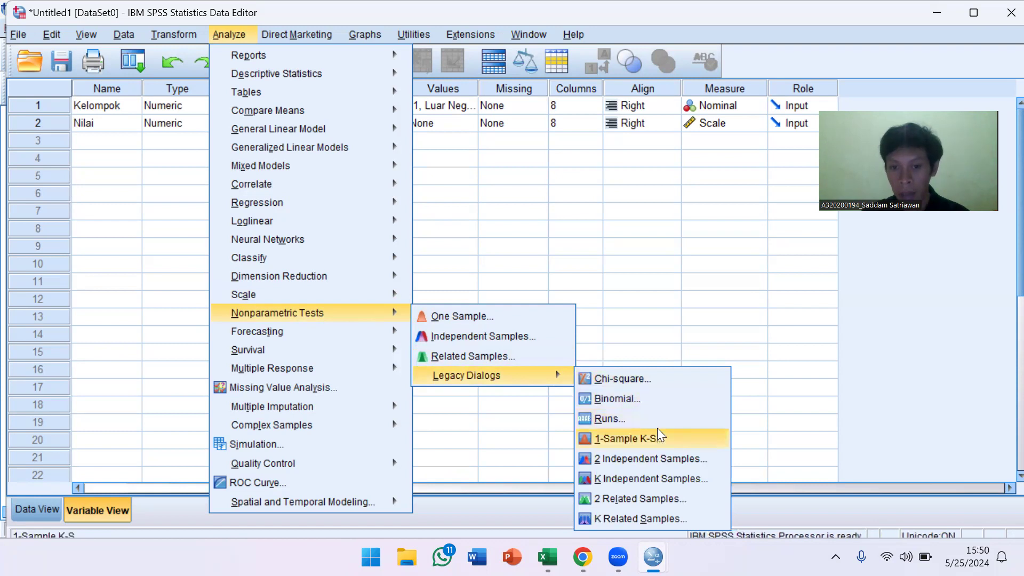
pyautogui.click(666, 460)
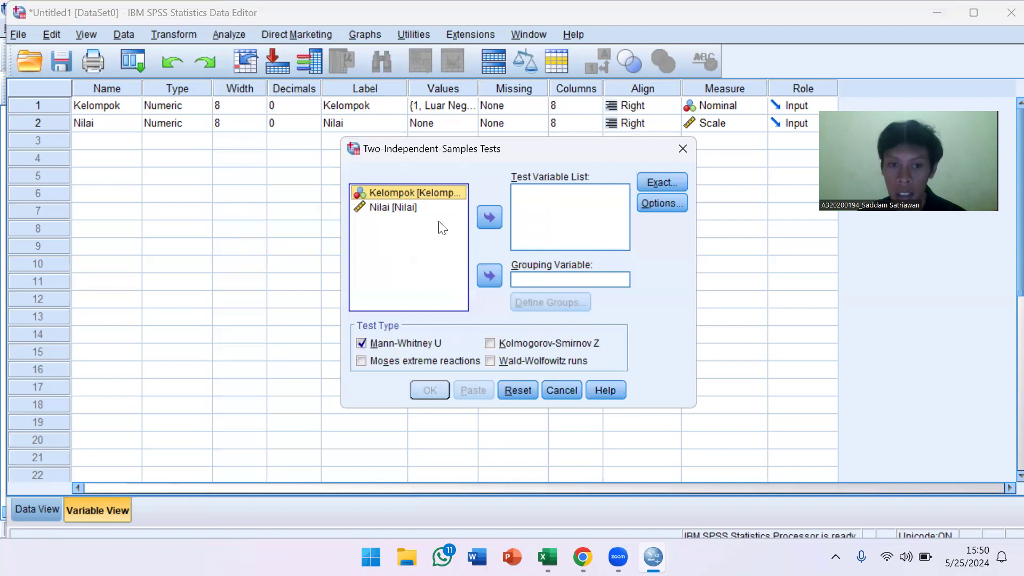
pyautogui.click(434, 207)
pyautogui.click(488, 215)
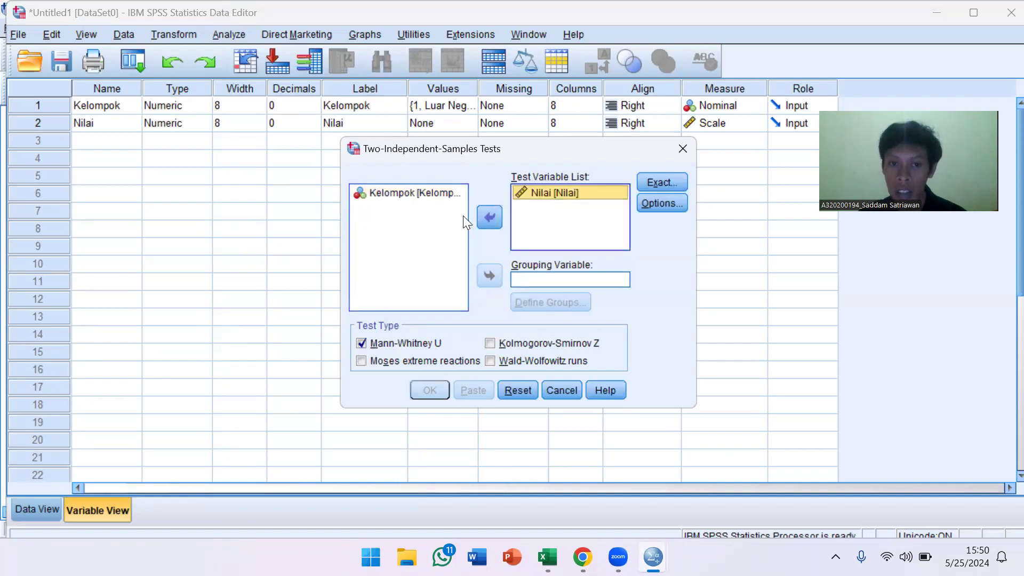
# - Set Kelompok as the grouping variable with groups 1 and 2, and run the Mann-Whitney U test
pyautogui.click(444, 202)
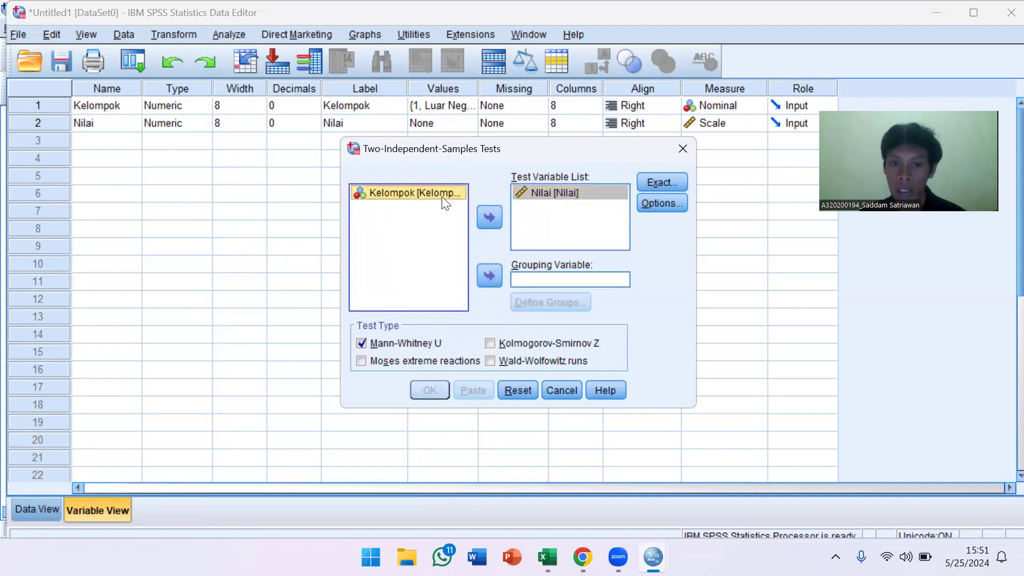
pyautogui.click(488, 276)
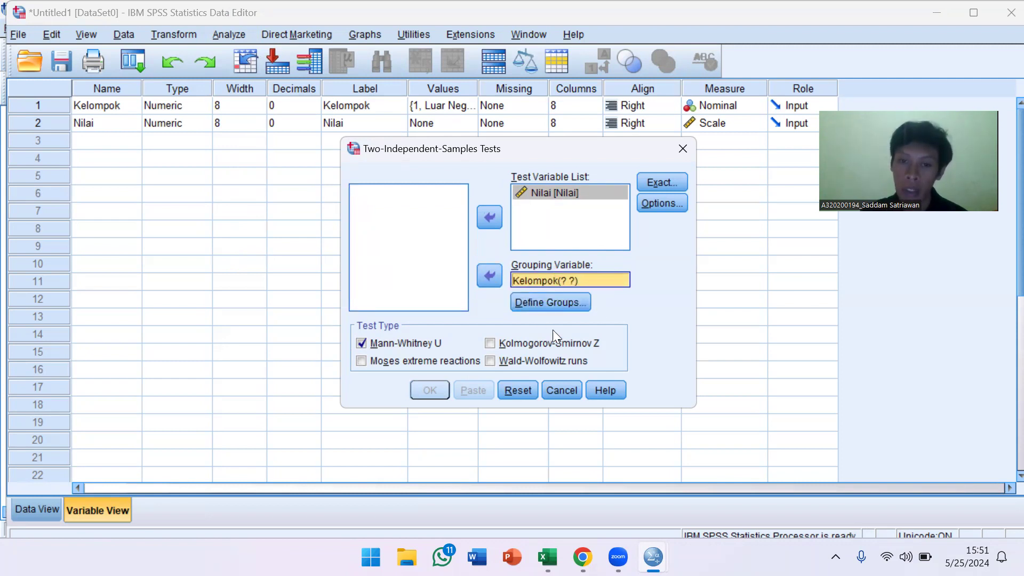
pyautogui.click(548, 302)
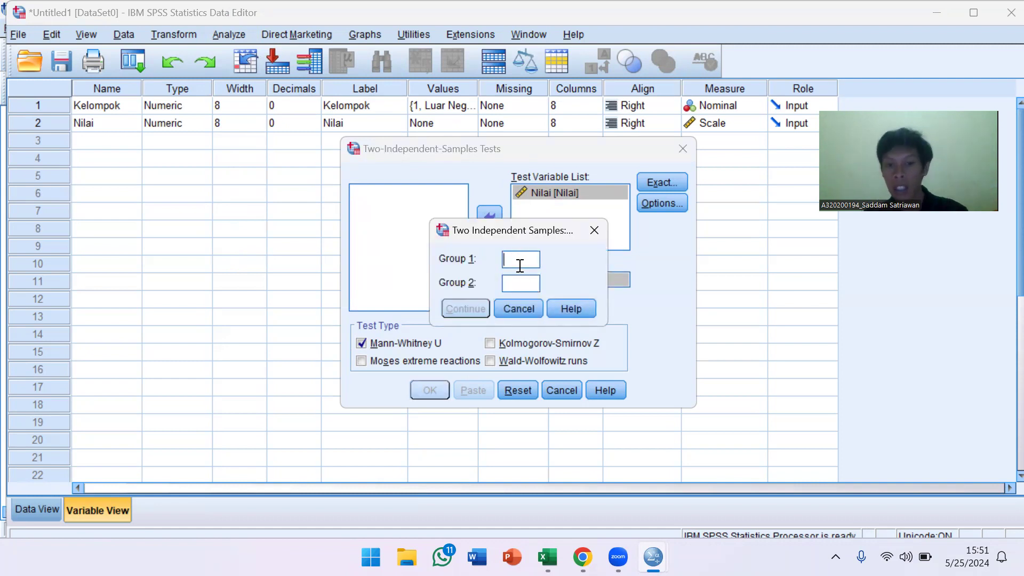
pyautogui.write('1')
pyautogui.click(526, 281)
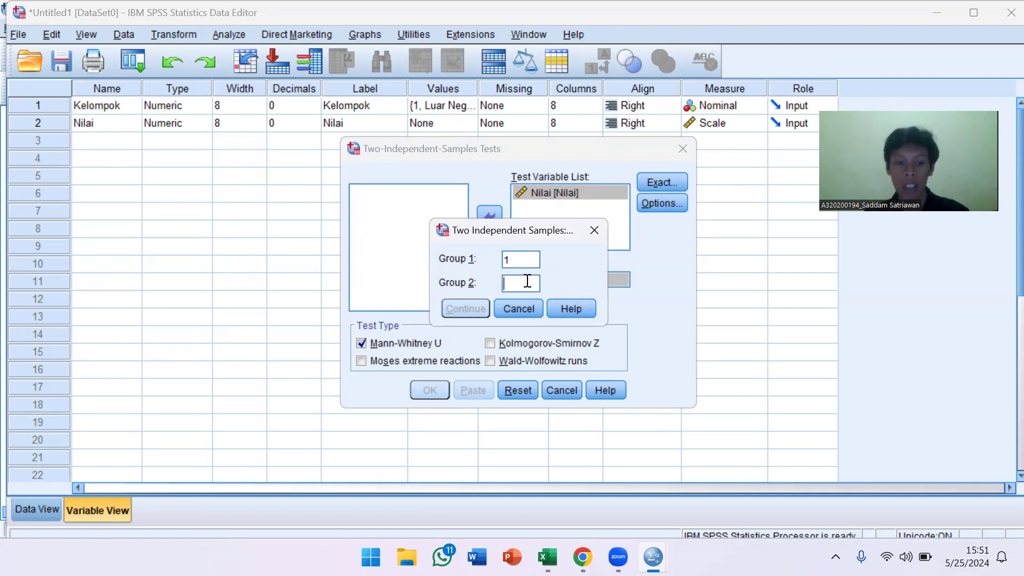
pyautogui.write('2')
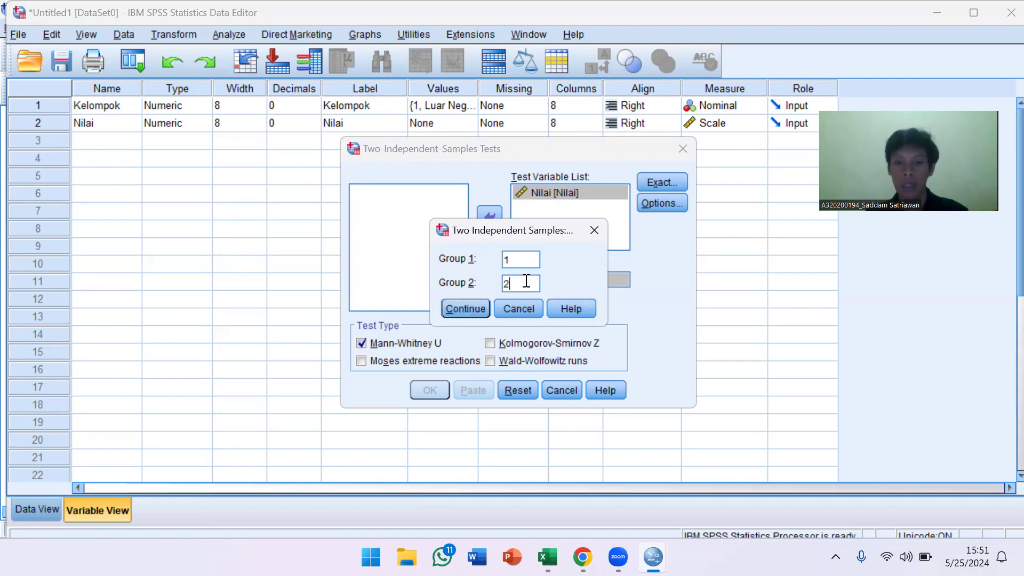
pyautogui.click(461, 309)
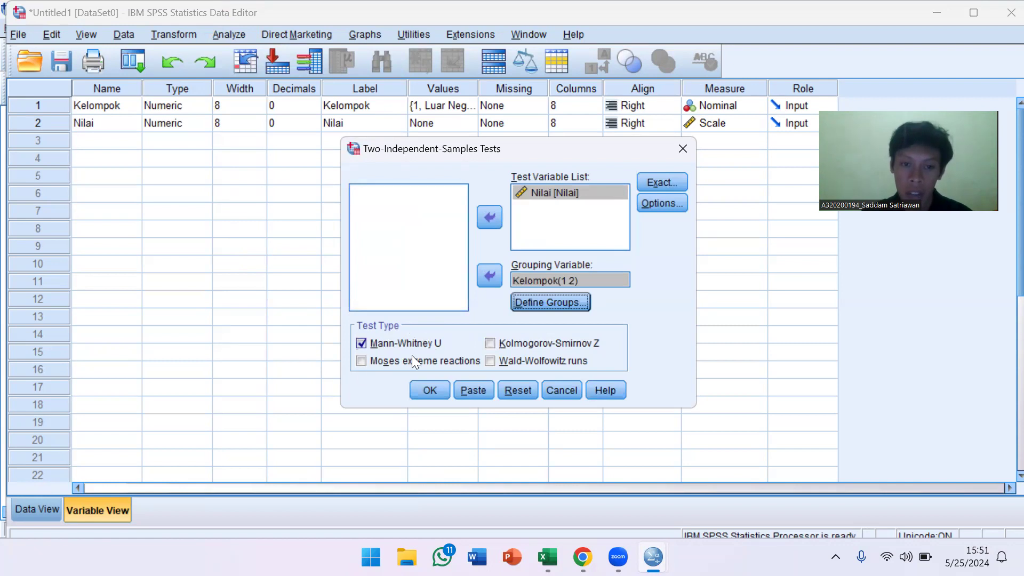
pyautogui.click(432, 390)
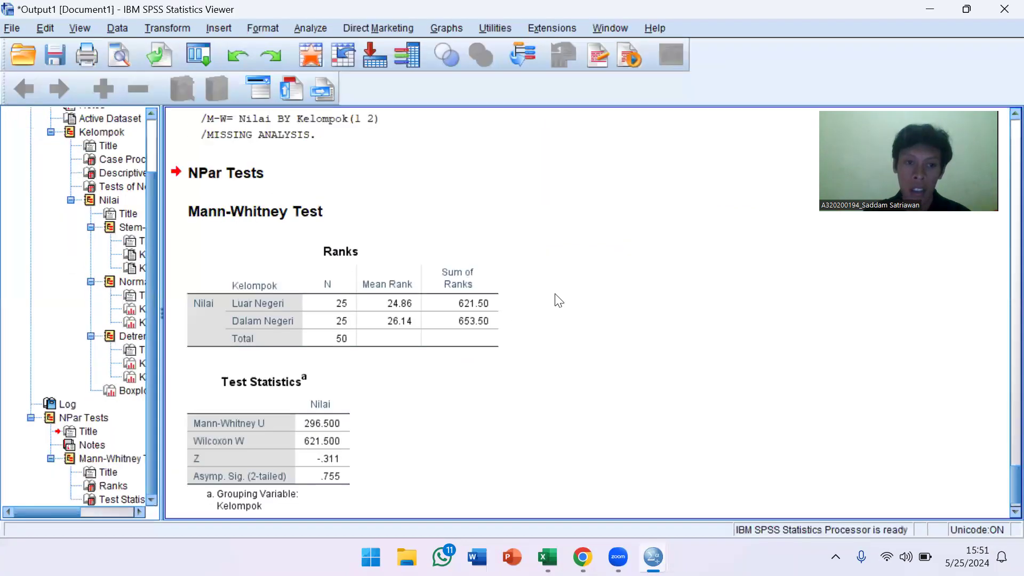
# - Examine the Mann-Whitney Ranks and Test Statistics tables, and review the Tests of Normality table from the Explore output again
pyautogui.scroll(-2, 549, 315)
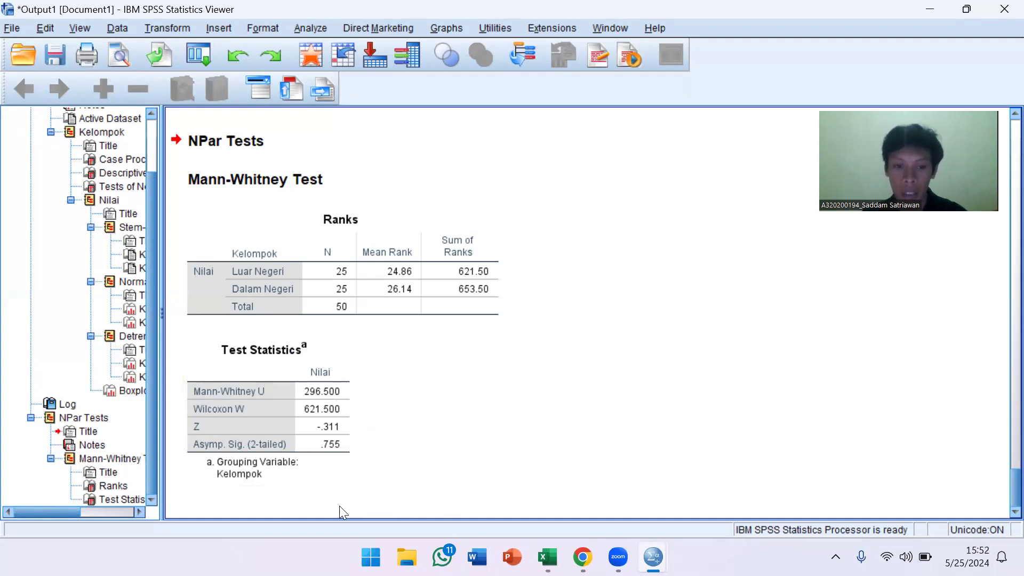
pyautogui.click(287, 472)
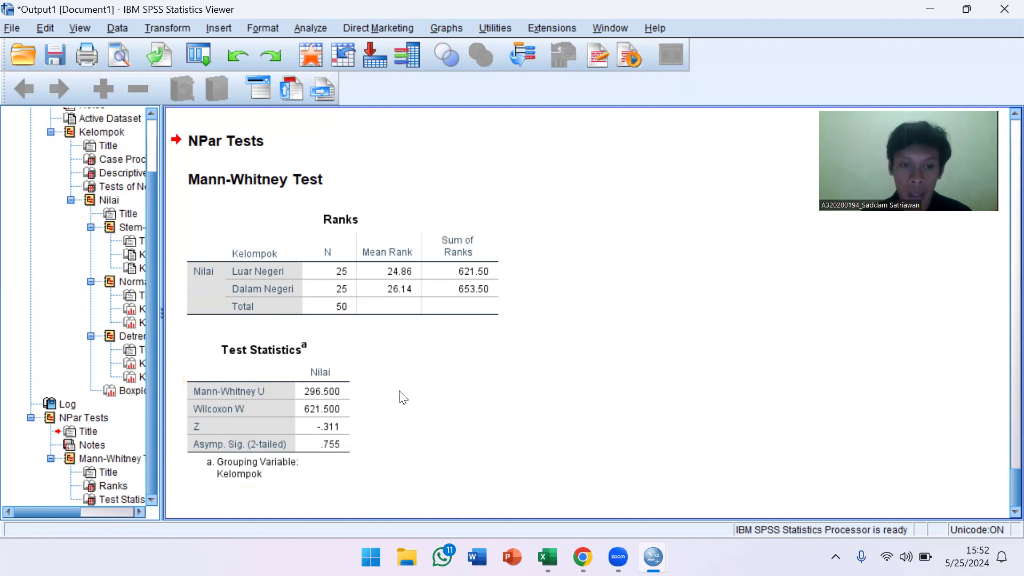
pyautogui.scroll(10, 453, 392)
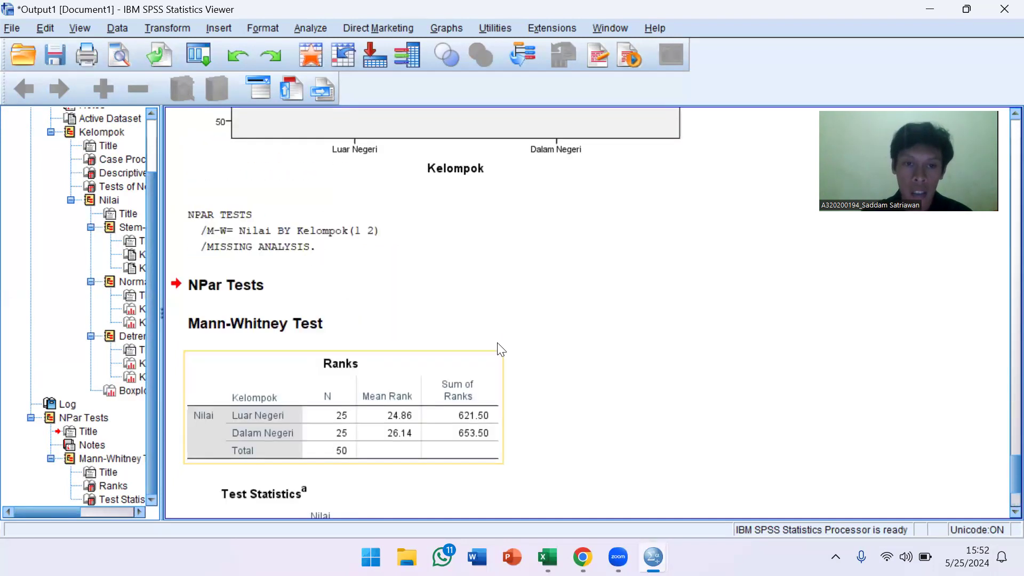
pyautogui.scroll(10, 514, 327)
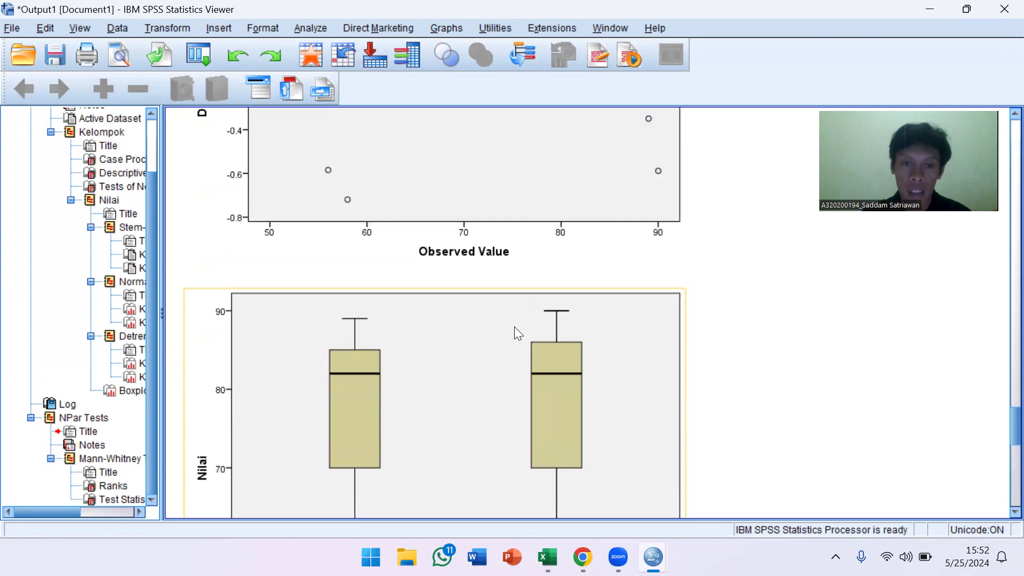
pyautogui.scroll(10, 514, 326)
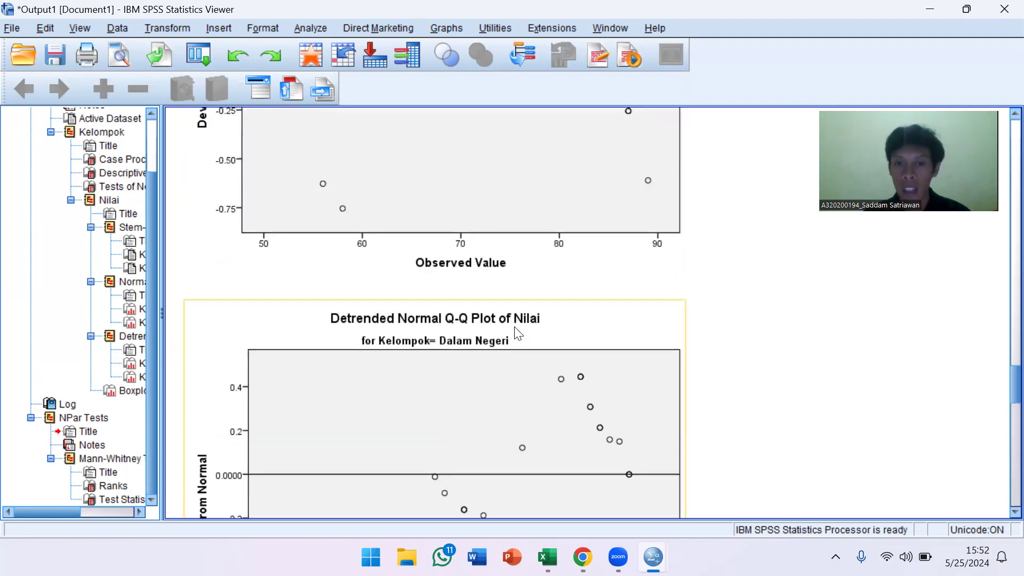
pyautogui.scroll(5, 516, 333)
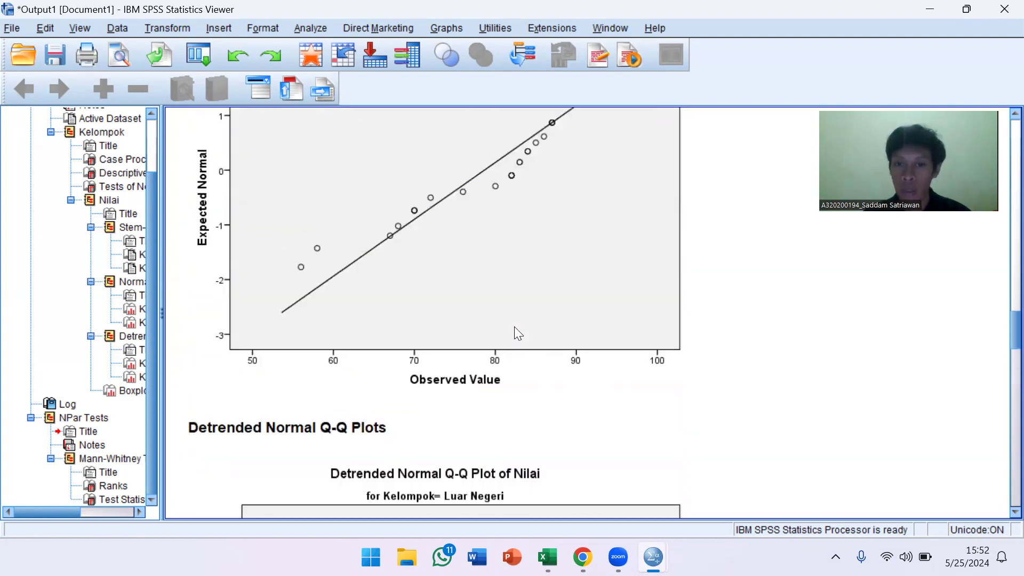
pyautogui.scroll(7, 516, 333)
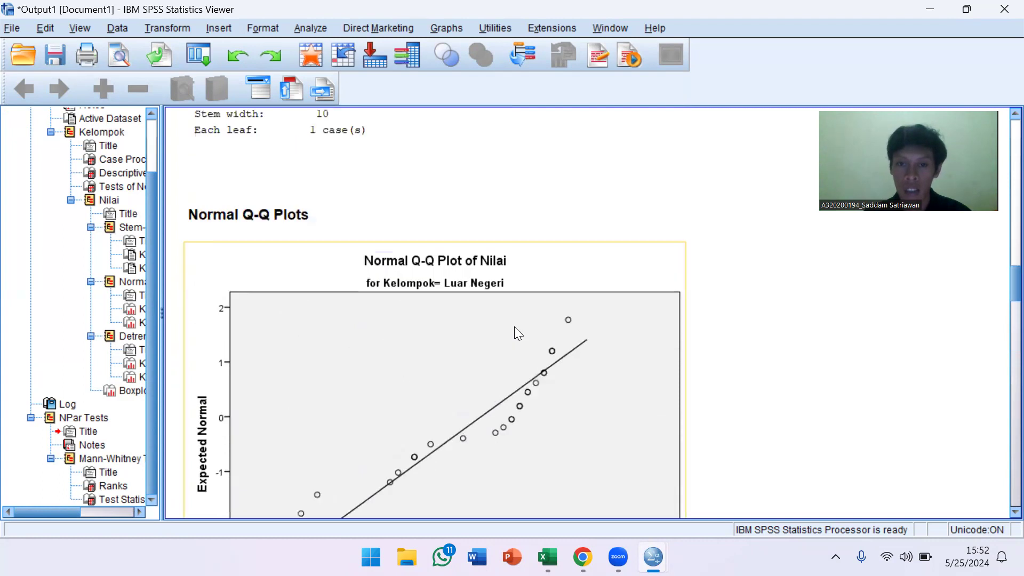
pyautogui.scroll(4, 516, 333)
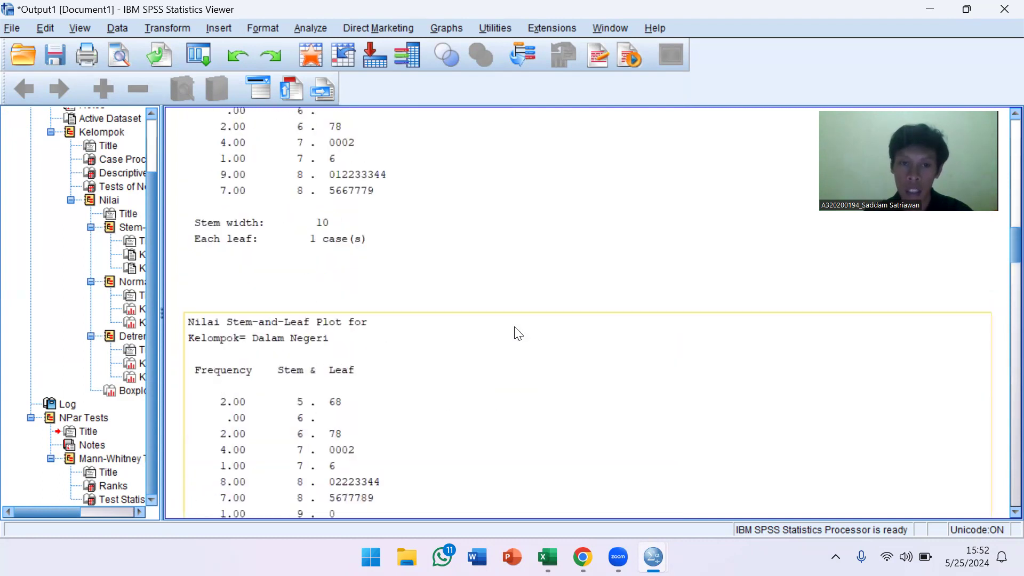
pyautogui.scroll(3, 516, 333)
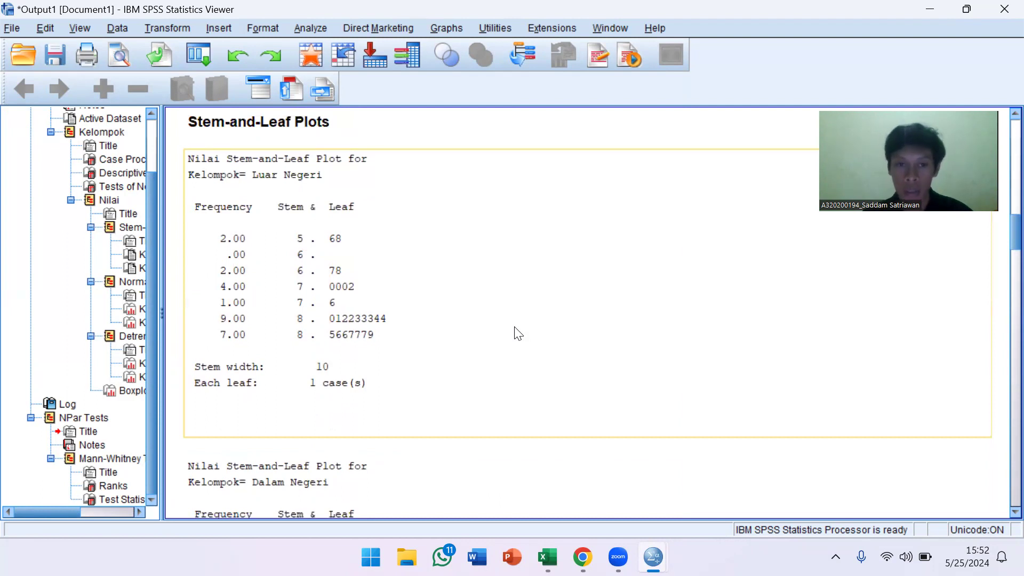
pyautogui.scroll(9, 516, 333)
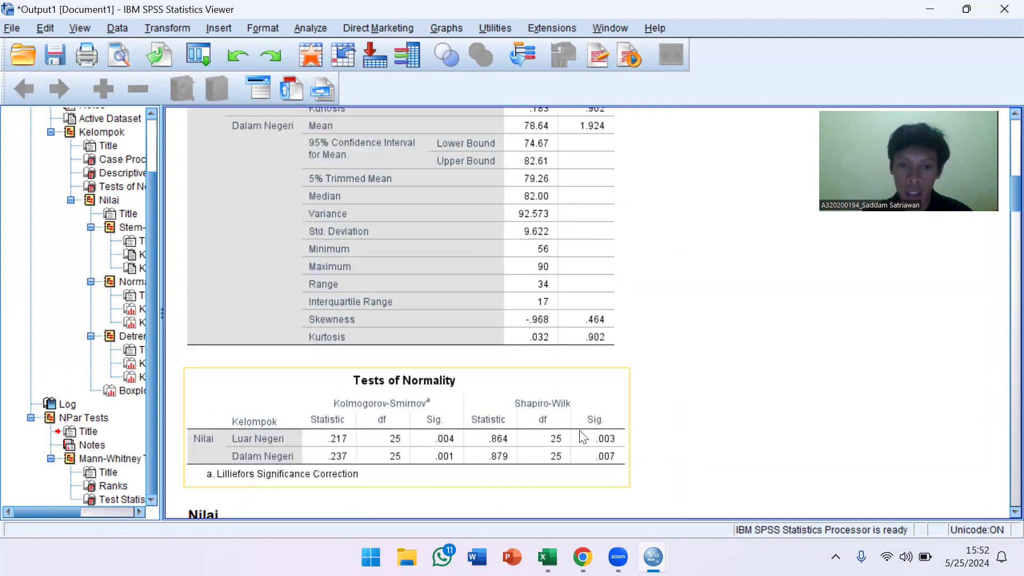
pyautogui.scroll(-9, 591, 421)
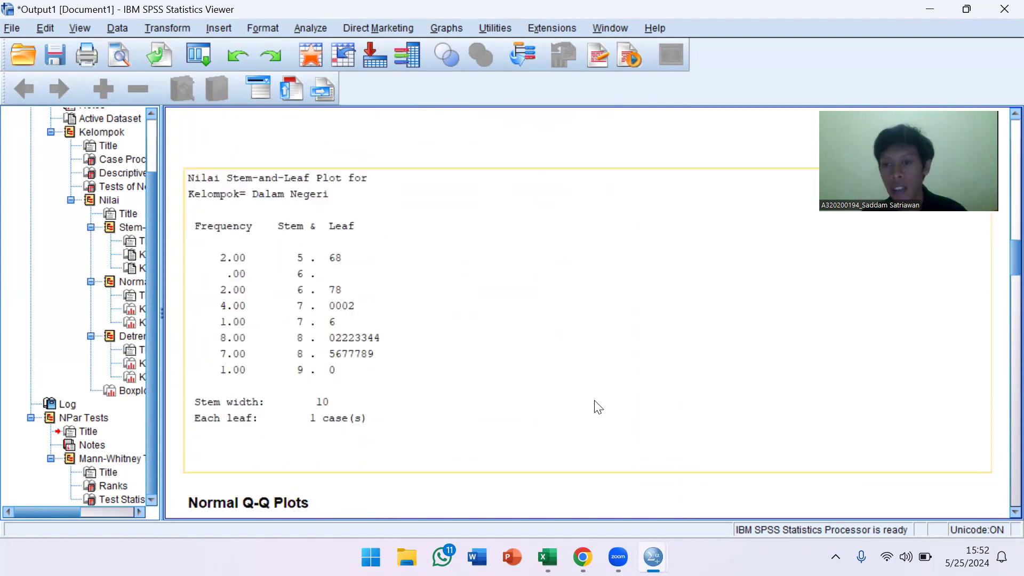
pyautogui.scroll(-15, 597, 406)
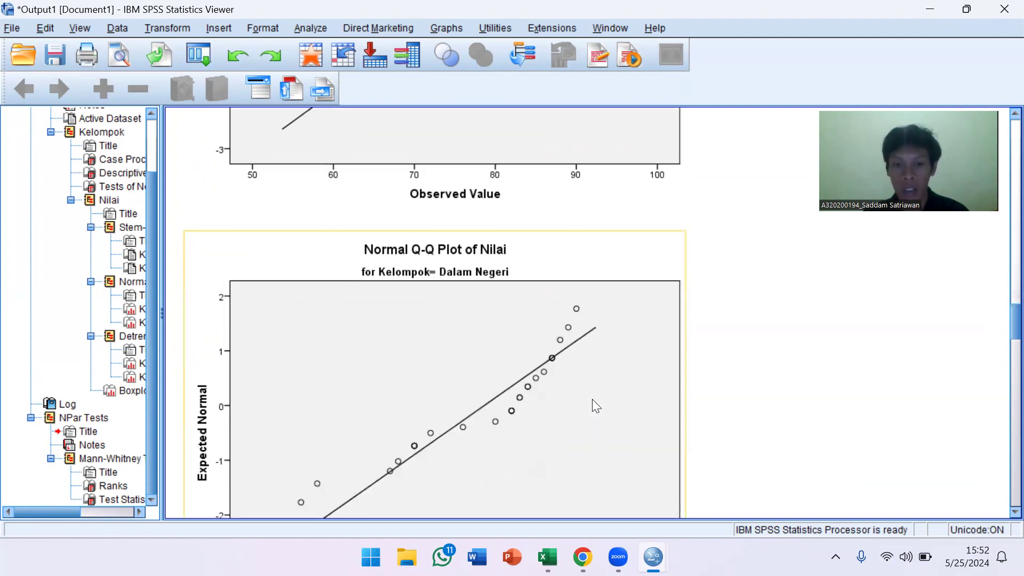
pyautogui.scroll(-20, 596, 406)
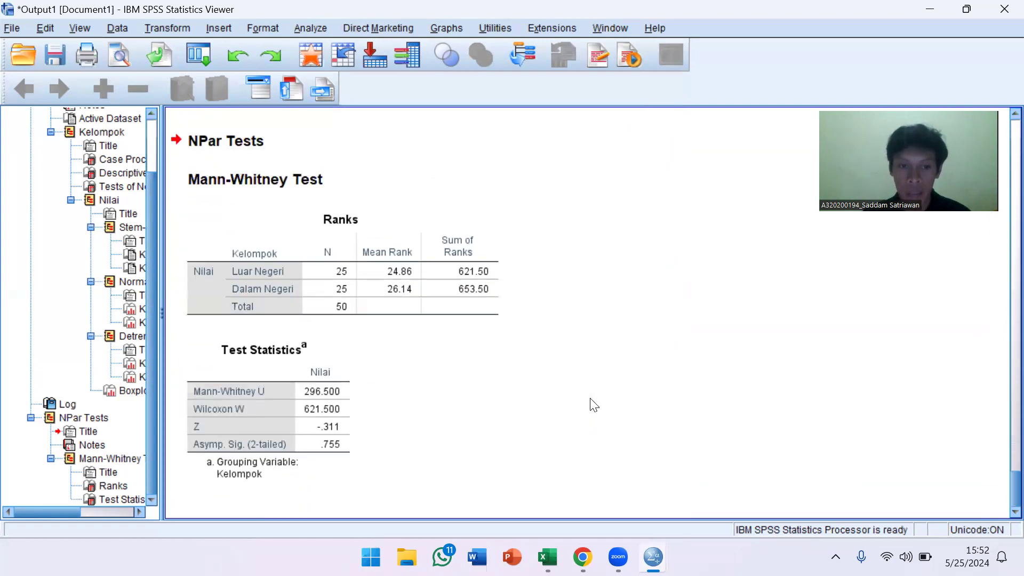